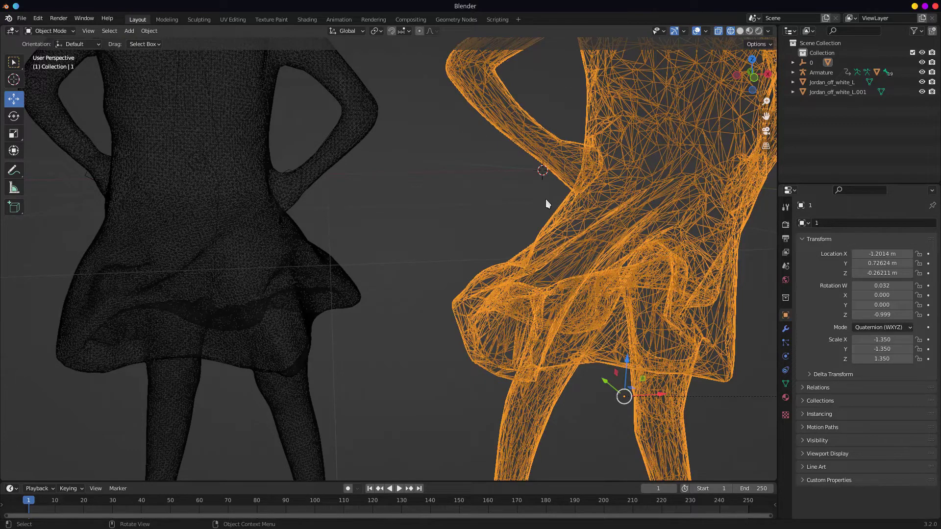
# - Compare both wireframe figures and move the coarser, irregular mesh to about X -1.315 m, Z -0.338 m
pyautogui.scroll(-4, 546, 201)
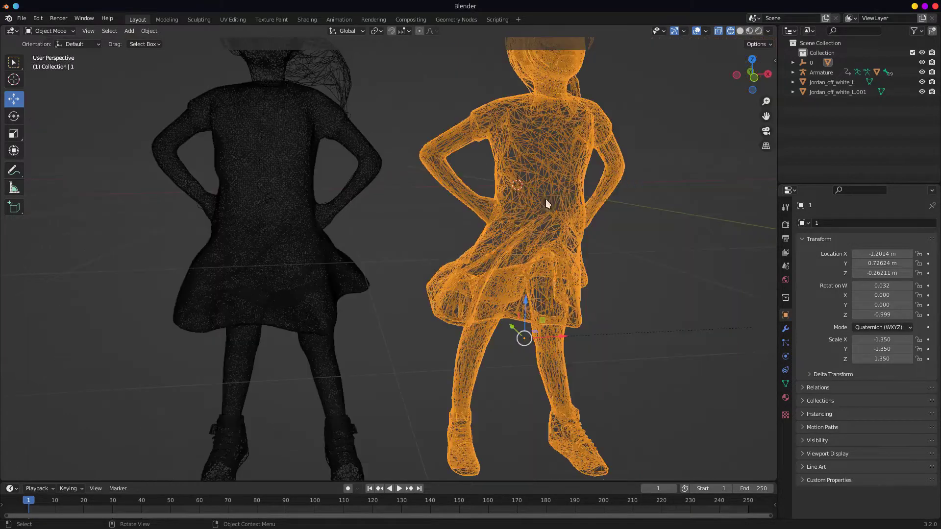
pyautogui.scroll(4, 546, 204)
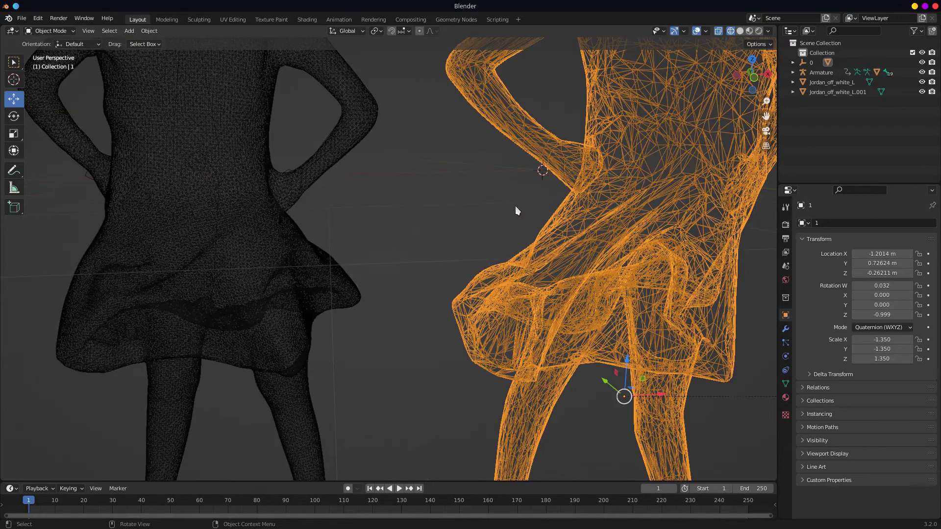
pyautogui.click(233, 195)
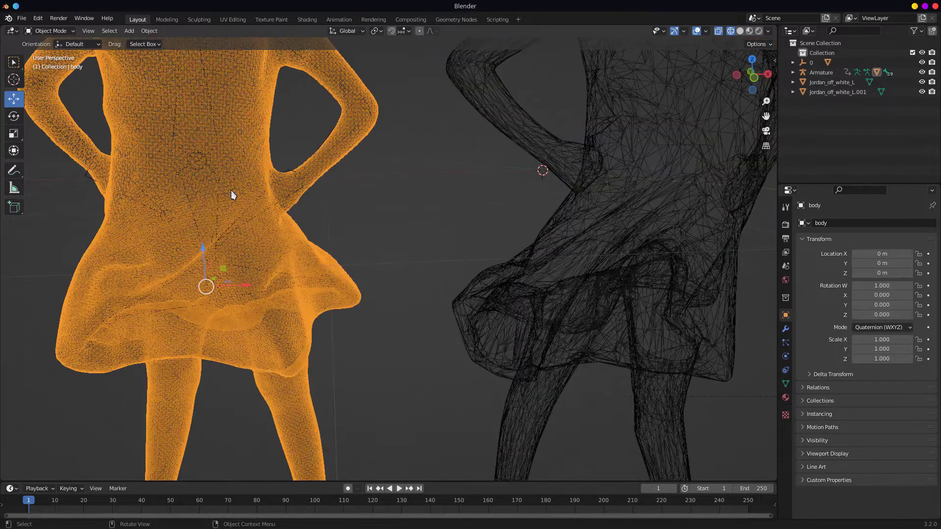
pyautogui.click(646, 231)
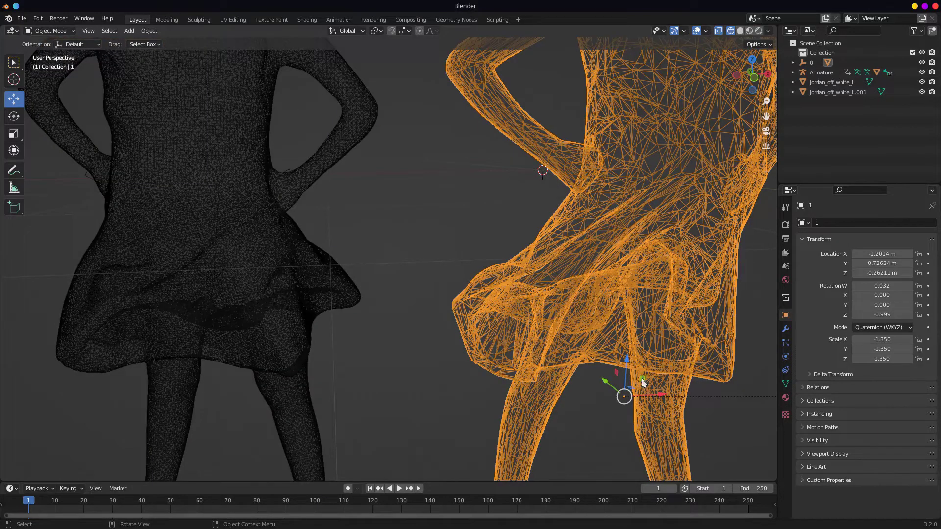
pyautogui.moveTo(643, 383); pyautogui.dragTo(598, 407)
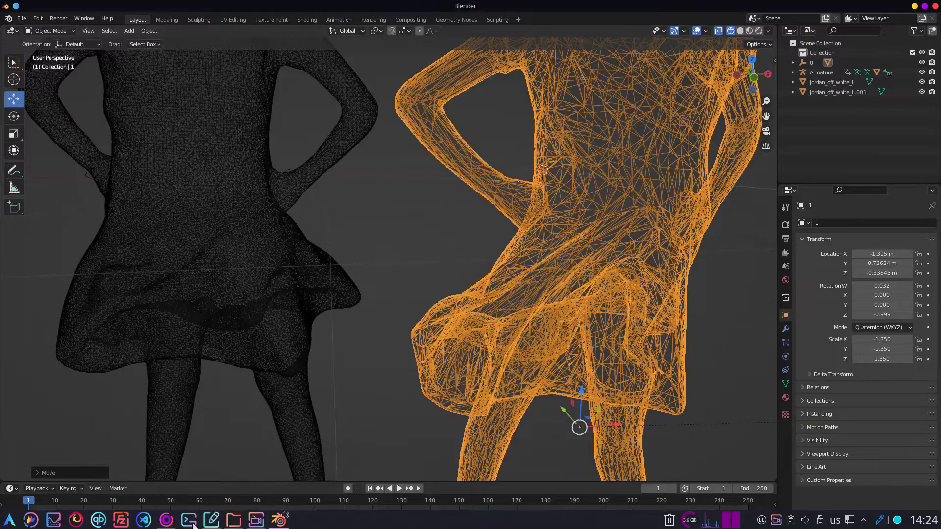
# - Switch to the browser and examine the wjakob/instant-meshes README, including its pre-compiled binaries, compiling and usage sections
pyautogui.click(166, 521)
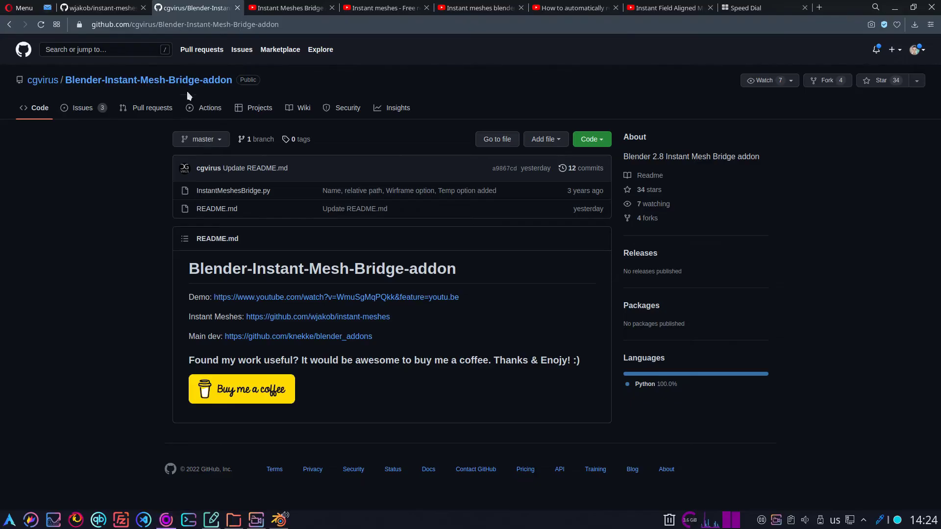
pyautogui.click(77, 9)
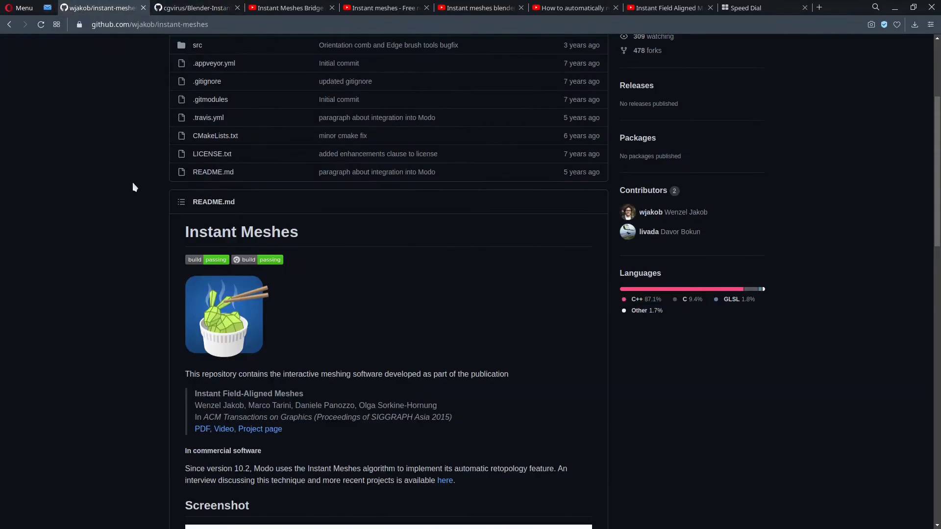
pyautogui.tripleClick(218, 243)
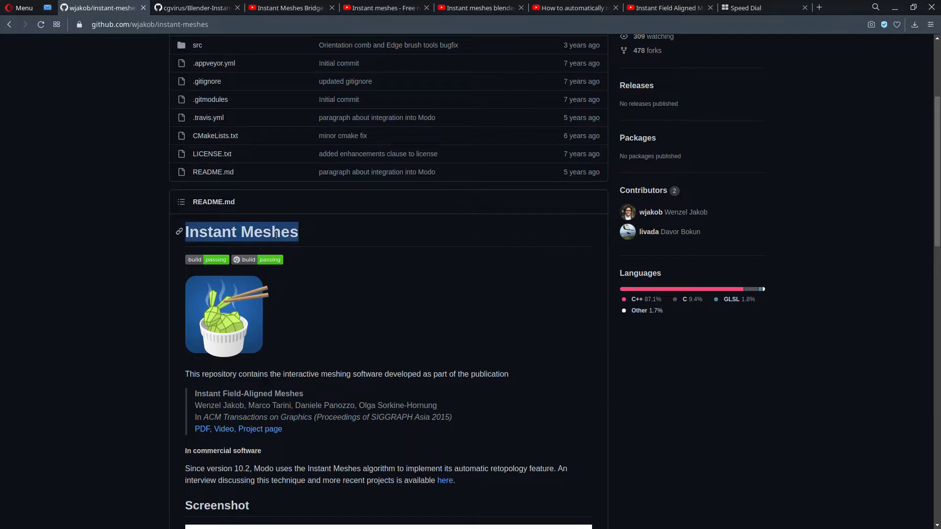
pyautogui.click(345, 271)
pyautogui.scroll(-10, 346, 272)
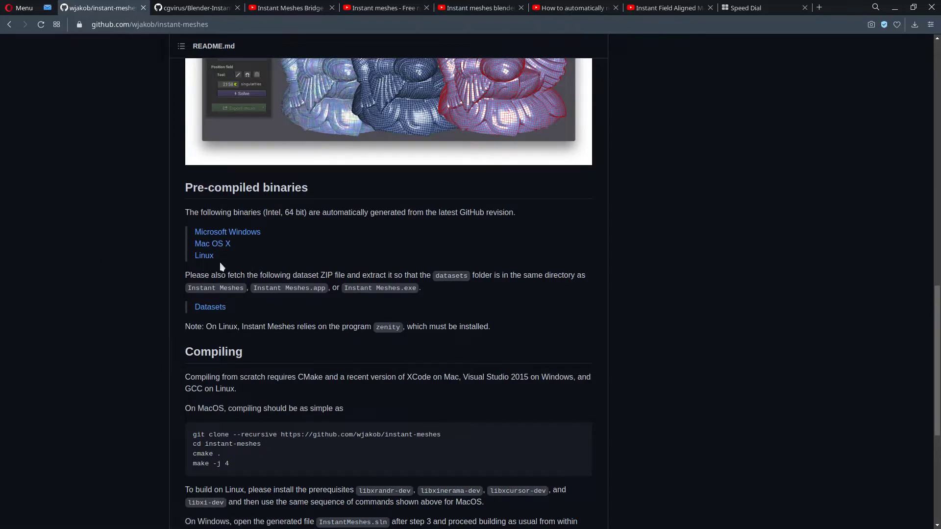
pyautogui.scroll(-1, 324, 328)
pyautogui.scroll(-3, 323, 326)
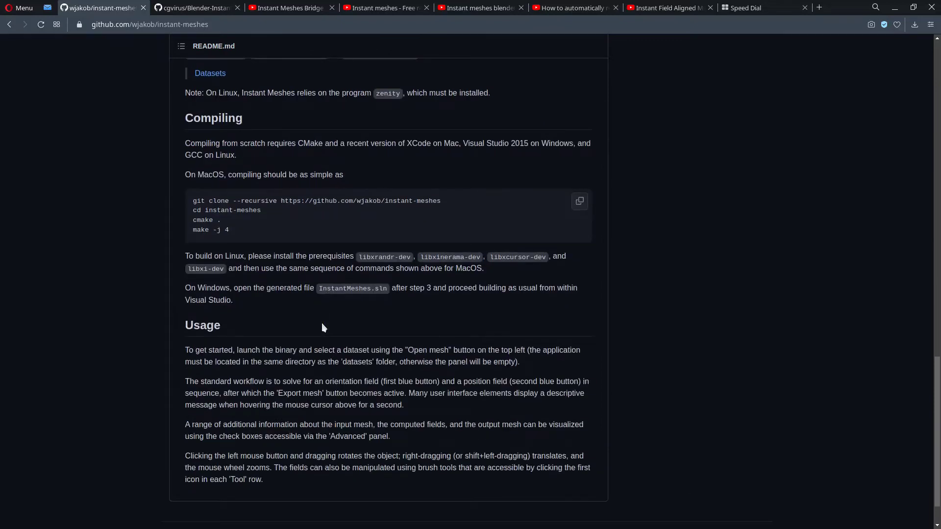
pyautogui.scroll(2, 325, 318)
pyautogui.scroll(2, 324, 318)
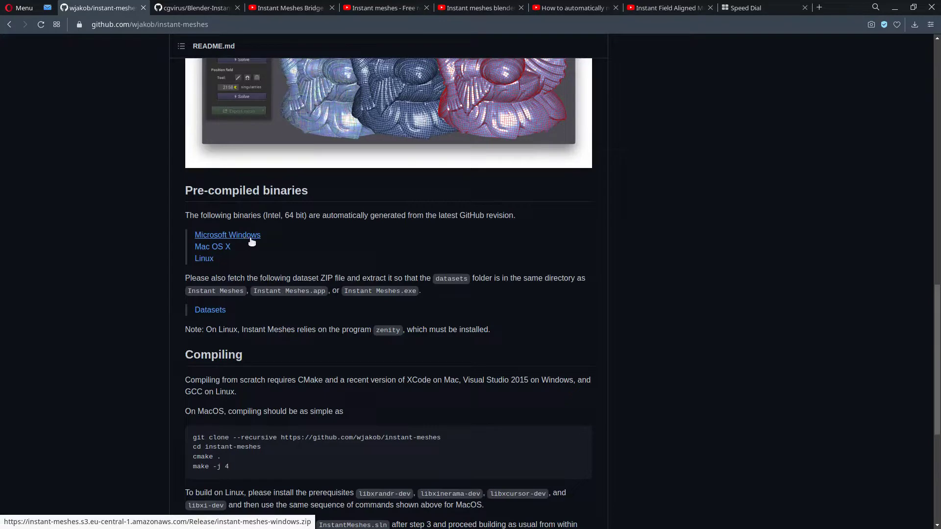
# - Launch the system's software manager (Установка и удаление программ)
pyautogui.moveTo(224, 527)
pyautogui.click(9, 520)
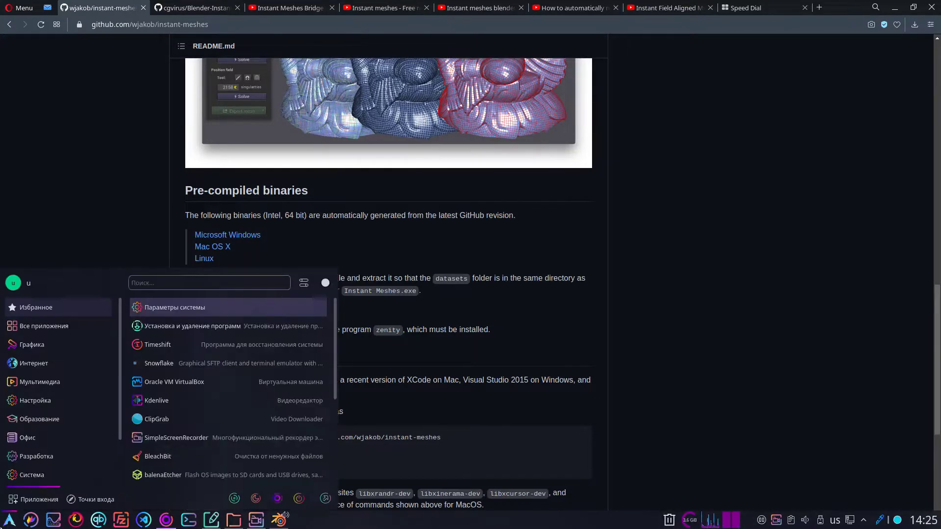
pyautogui.click(229, 328)
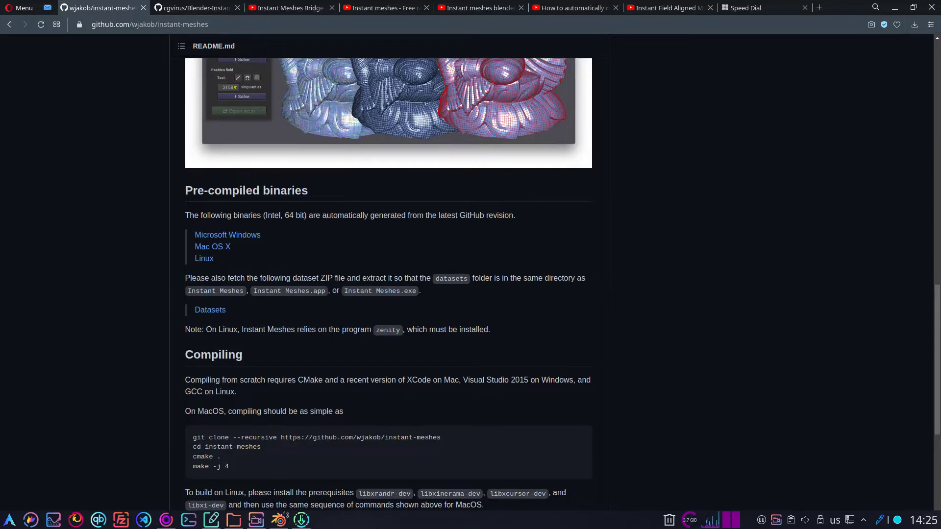
# - Copy the README heading "Instant Meshes" from the instant-meshes repository page
pyautogui.scroll(7, 206, 205)
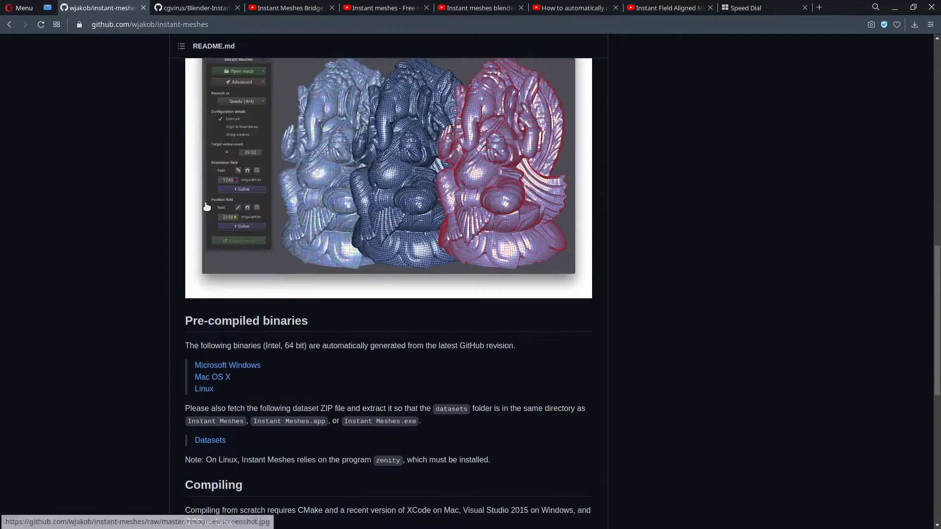
pyautogui.scroll(5, 206, 206)
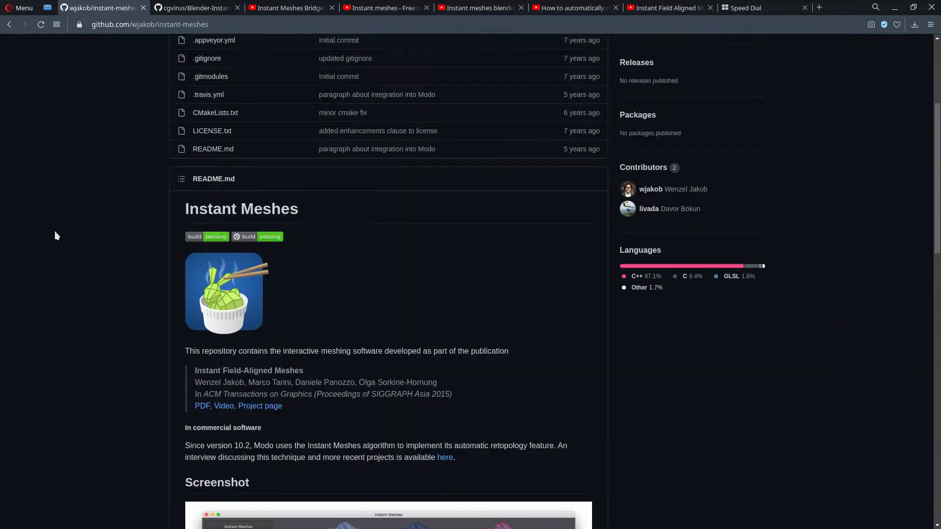
pyautogui.tripleClick(264, 215)
pyautogui.hotkey('ctrl', 'c')
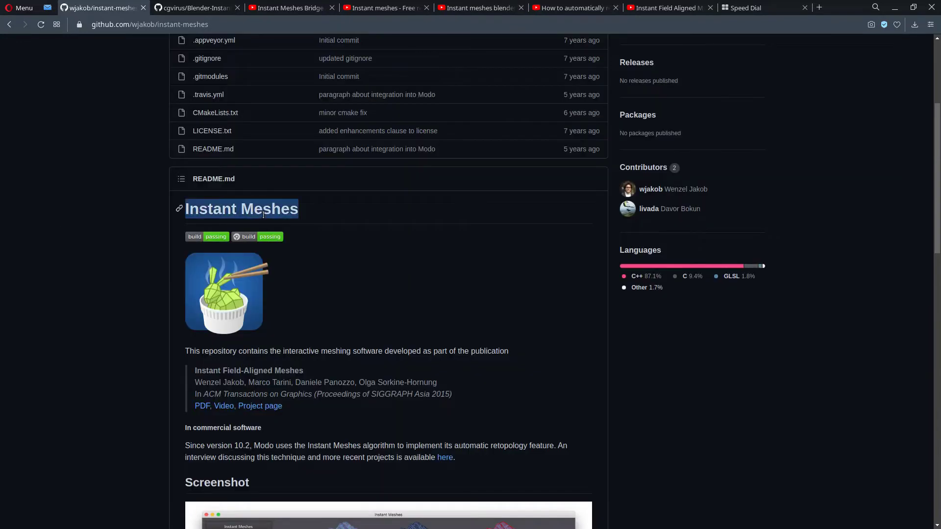
# - Search the software manager for "Instant Meshes", view the instant-meshes-git package details, and return to the browser
pyautogui.click(301, 520)
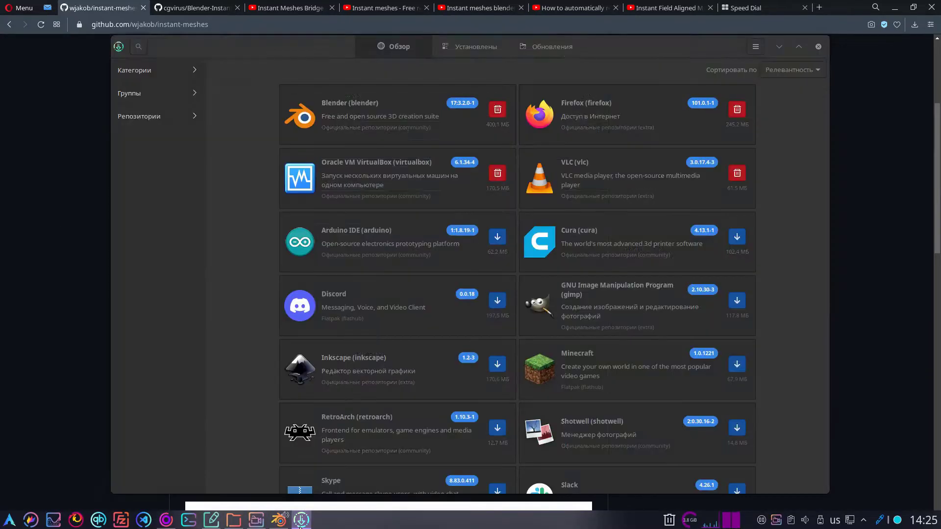
pyautogui.click(145, 51)
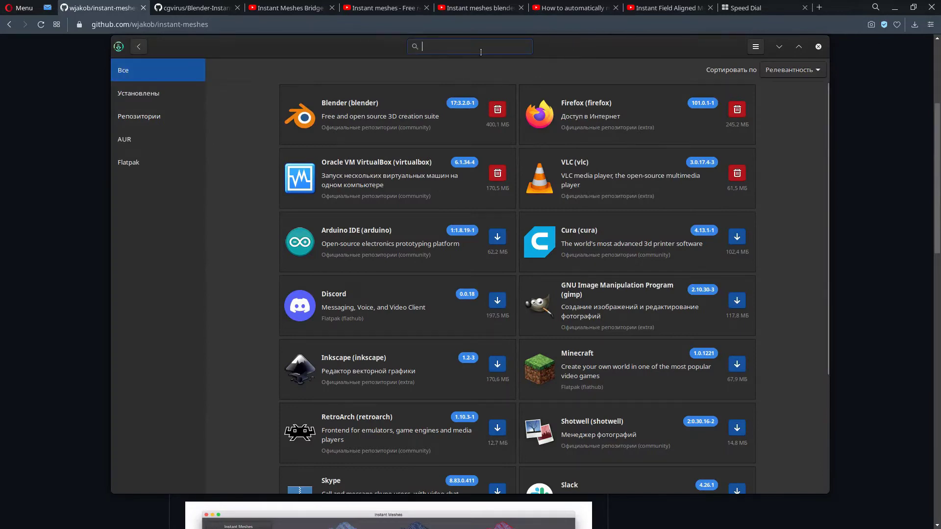
pyautogui.hotkey('ctrl', 'v')
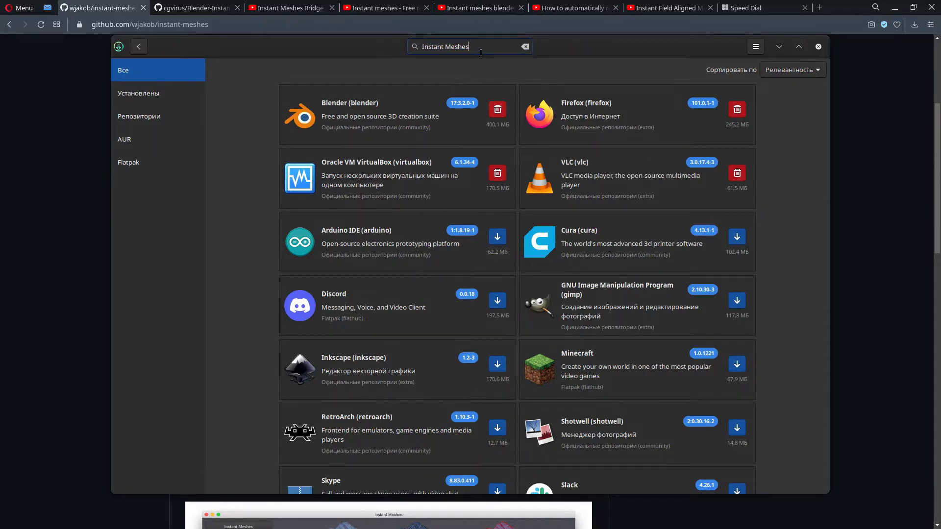
pyautogui.press('Return')
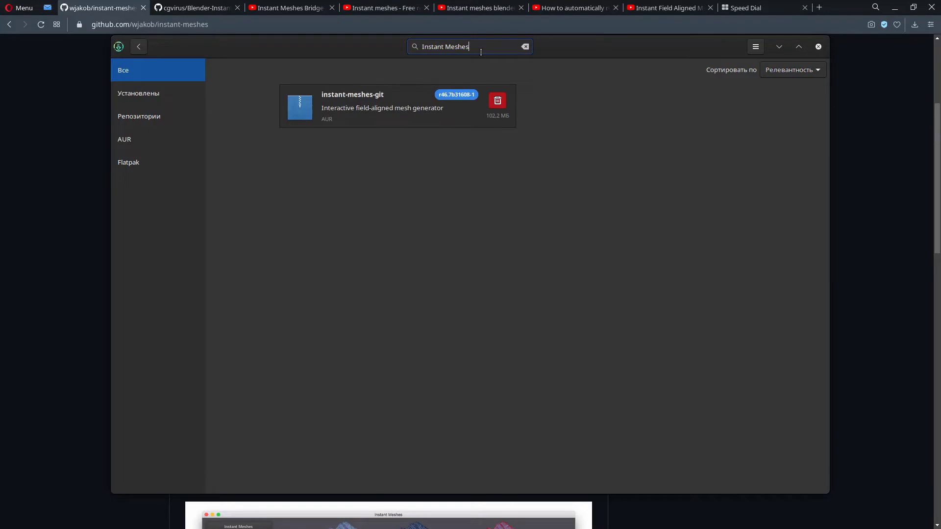
pyautogui.click(404, 99)
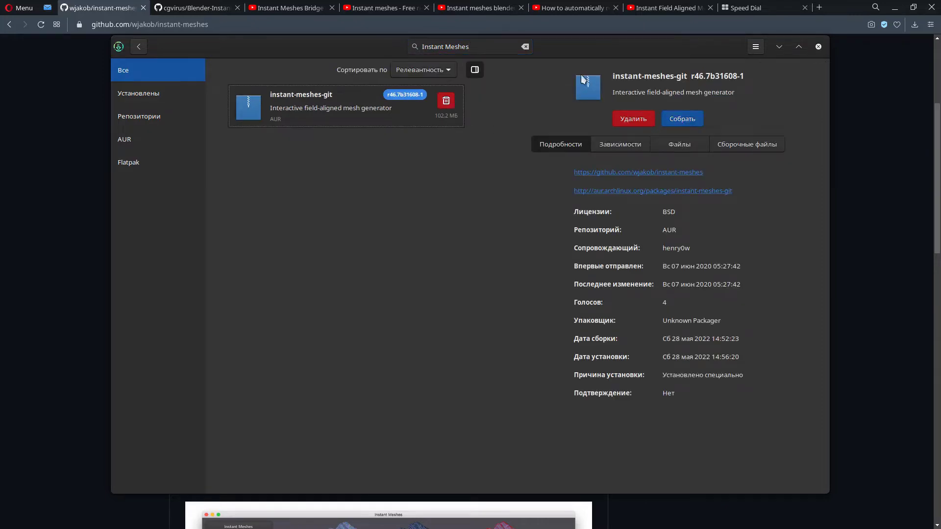
pyautogui.moveTo(581, 50); pyautogui.dragTo(522, 68)
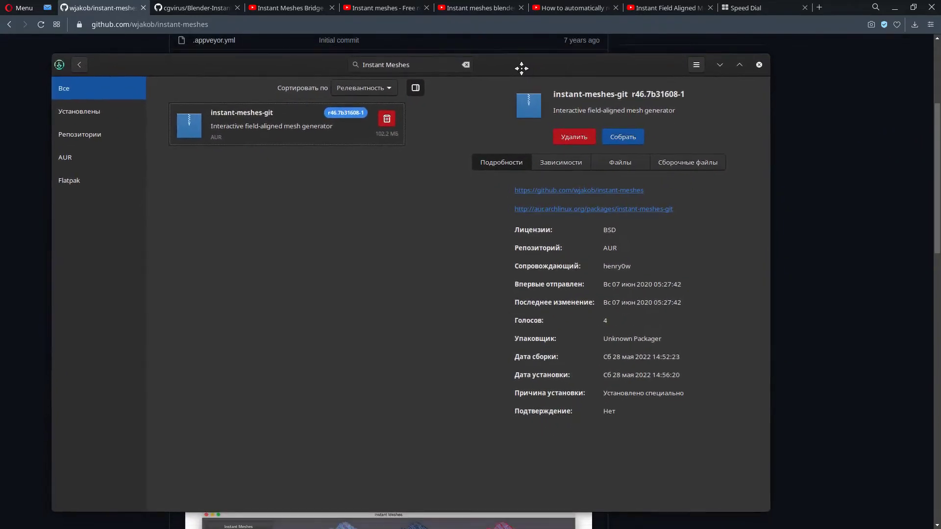
pyautogui.click(515, 47)
# - Look up the executable's path in a terminal with "which instant-meshes", highlight the returned path, and return to the browser
pyautogui.moveTo(221, 514)
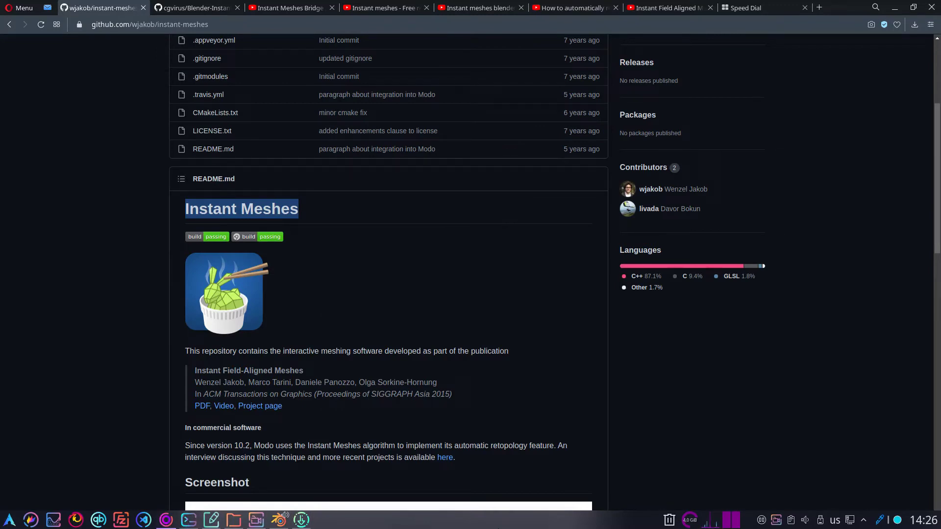
pyautogui.hotkey('ctrl', 'alt', 't')
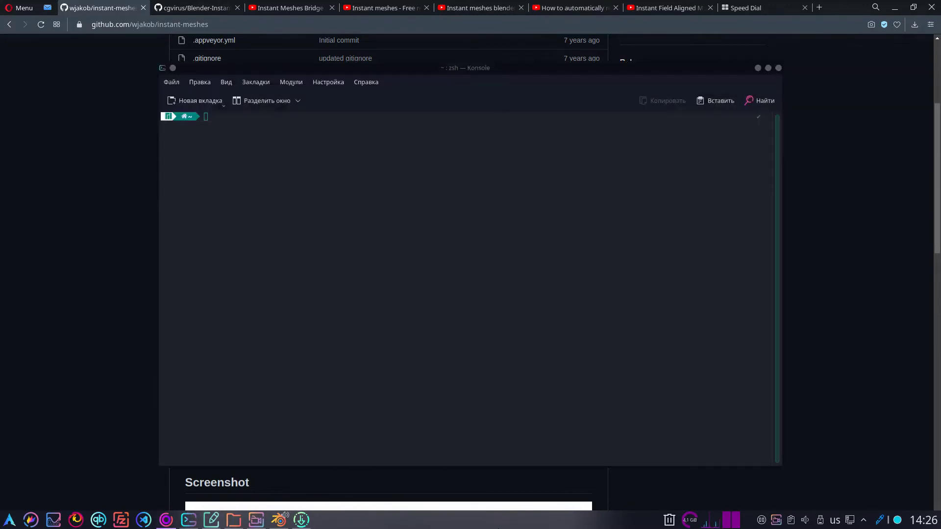
pyautogui.write('which instant-meshes')
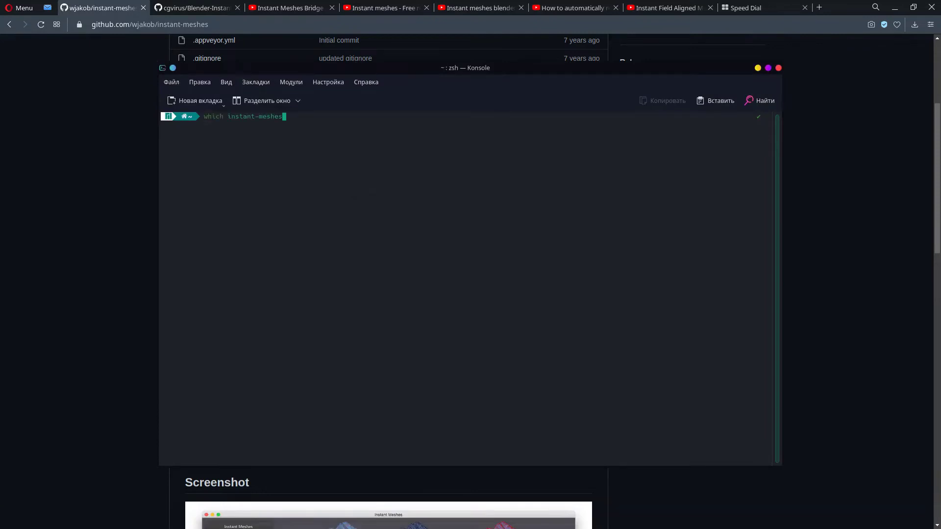
pyautogui.keyDown('ctrl'); pyautogui.scroll(6, 359, 188); pyautogui.keyUp('ctrl')
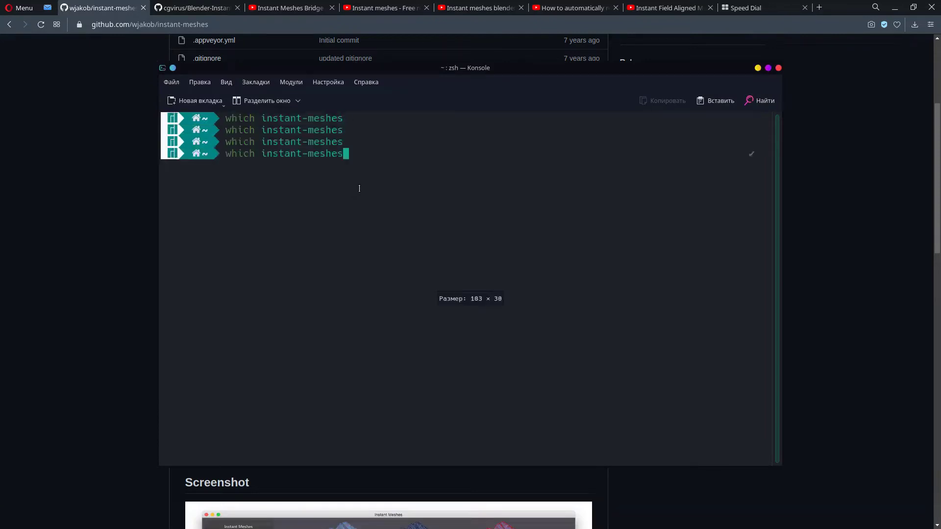
pyautogui.press('Return')
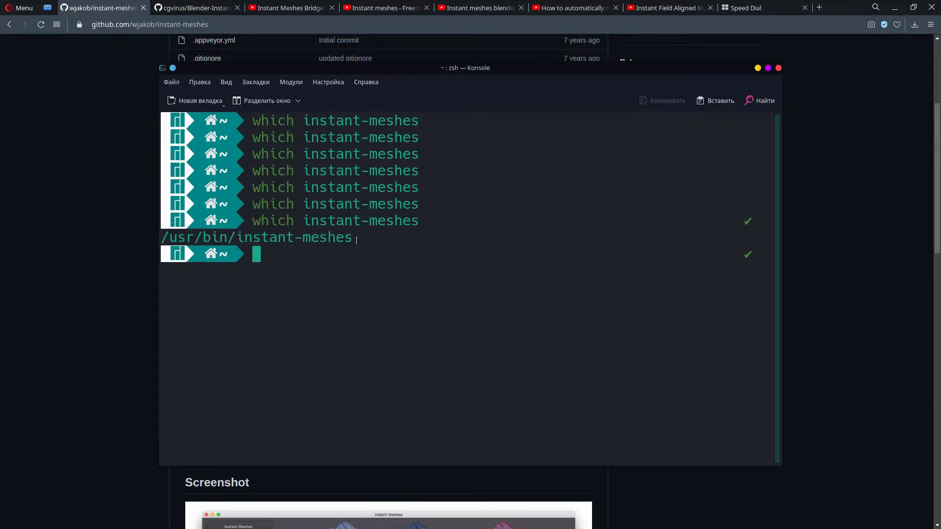
pyautogui.moveTo(351, 239); pyautogui.dragTo(170, 237)
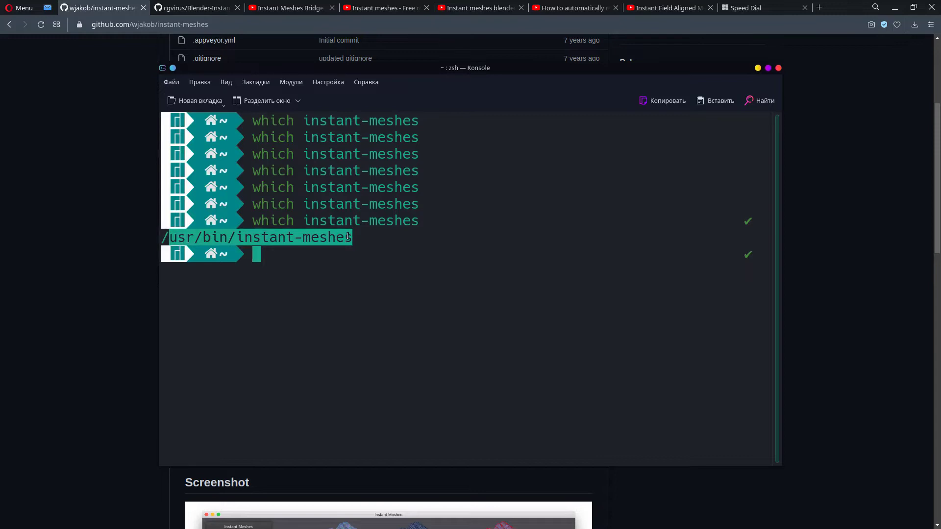
pyautogui.click(108, 241)
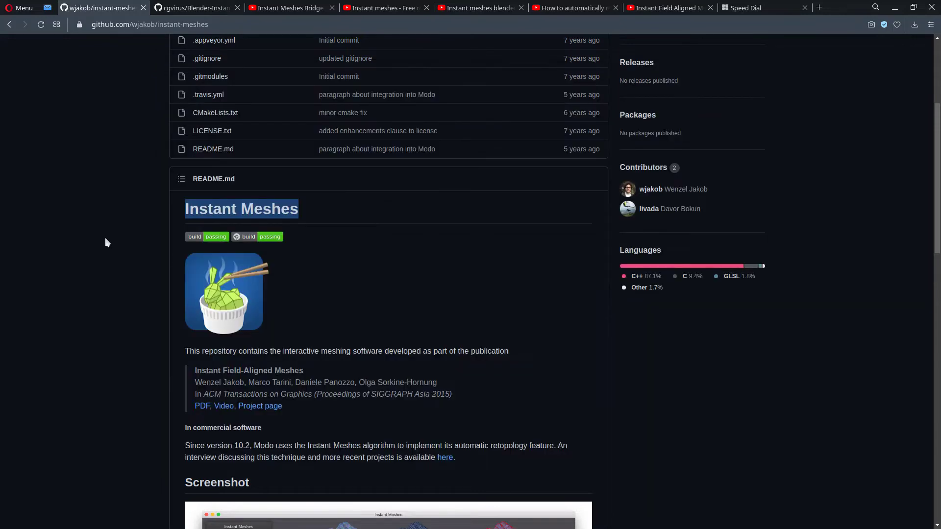
# - Open the raw source of InstantMeshesBridge.py from the cgvirus/Blender-Instant-Mesh-Bridge-addon repository
pyautogui.click(201, 9)
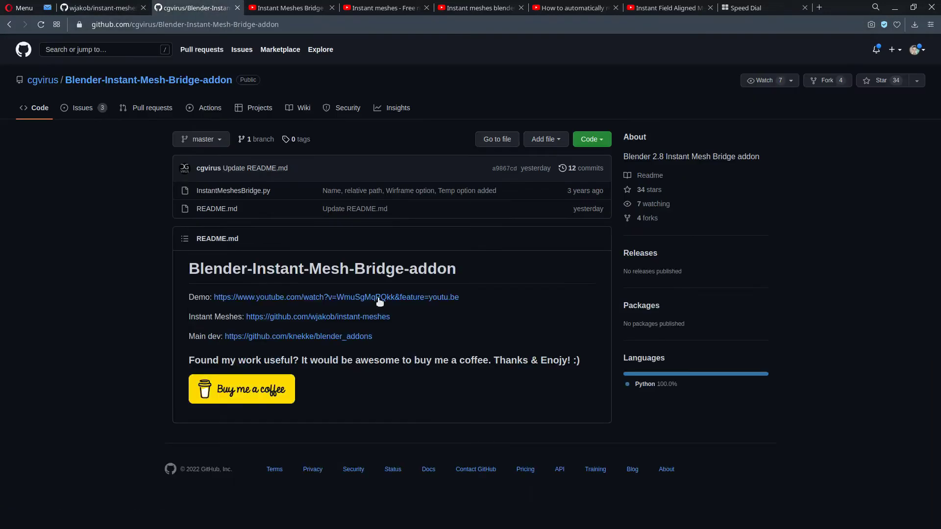
pyautogui.click(269, 192)
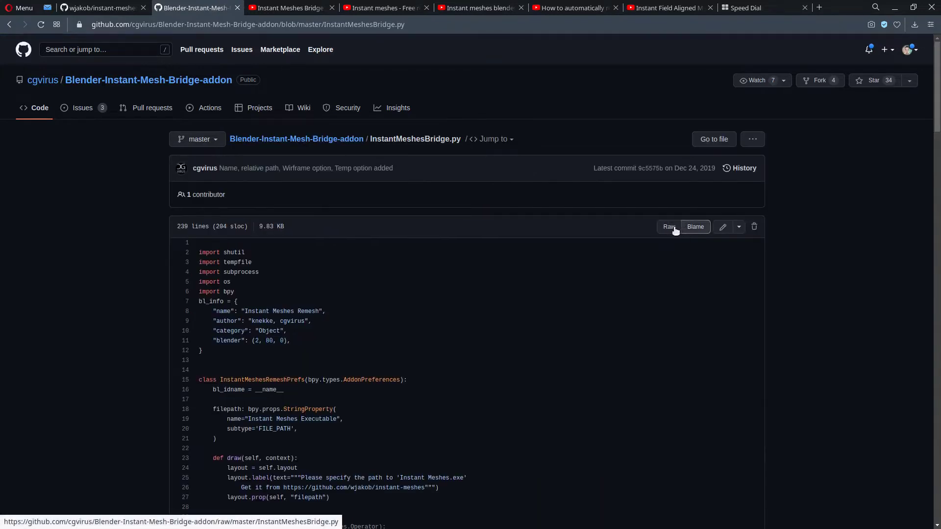
pyautogui.click(670, 227)
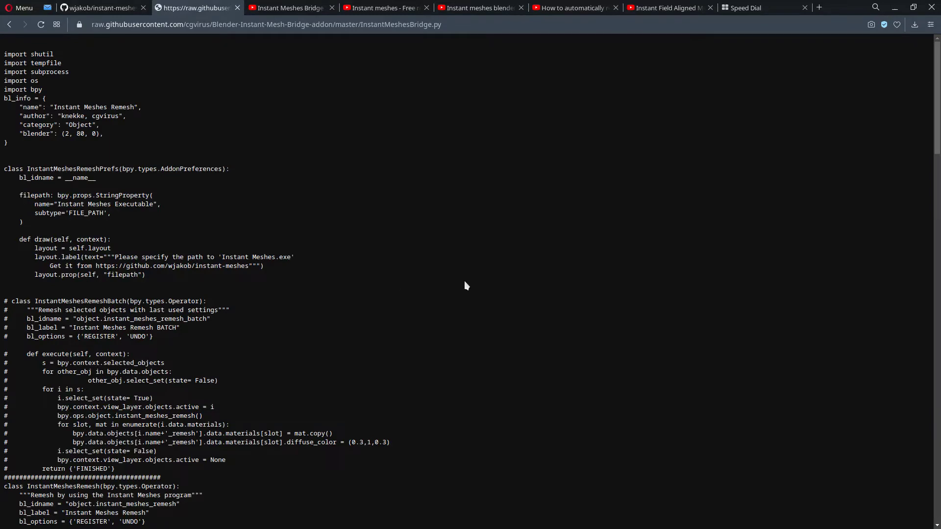
# - Save the raw script as InstantMeshesBridge.py in the _DWN folder and show the browser's downloads list
pyautogui.hotkey('ctrl', 's')
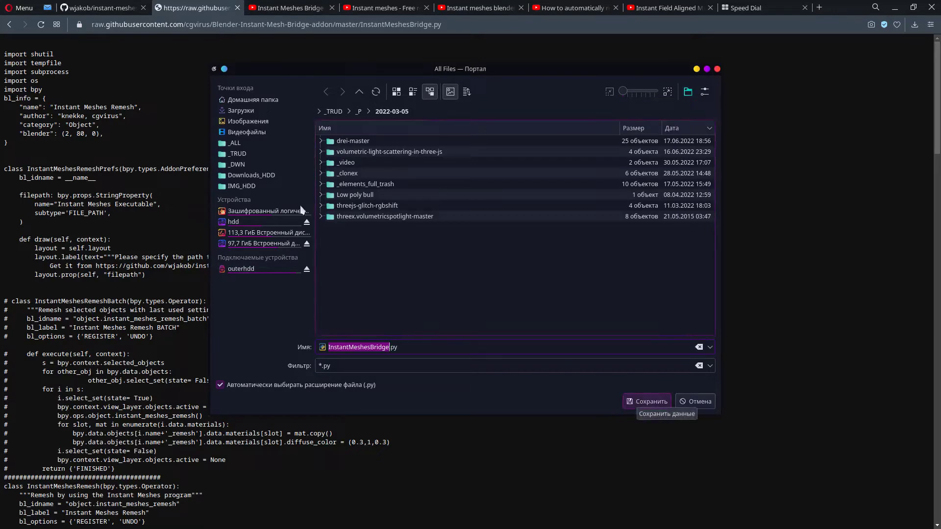
pyautogui.click(251, 168)
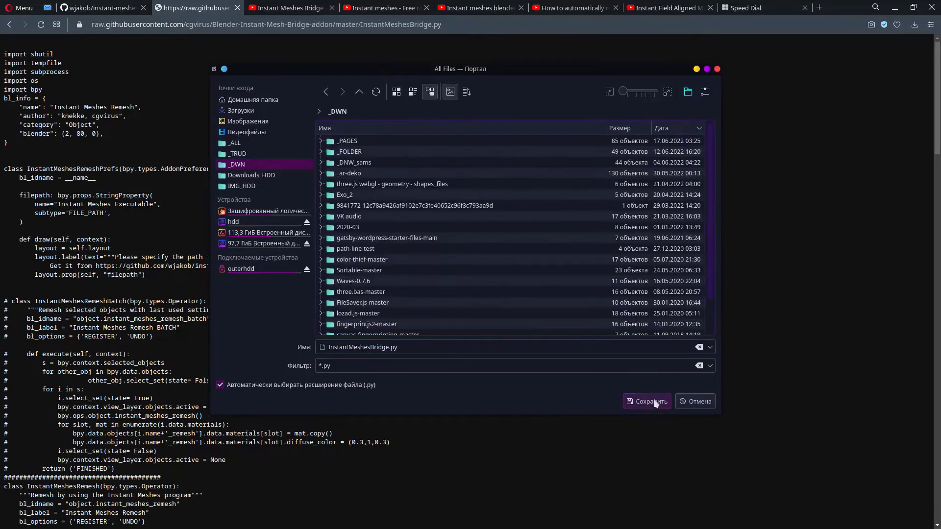
pyautogui.click(653, 399)
pyautogui.click(915, 26)
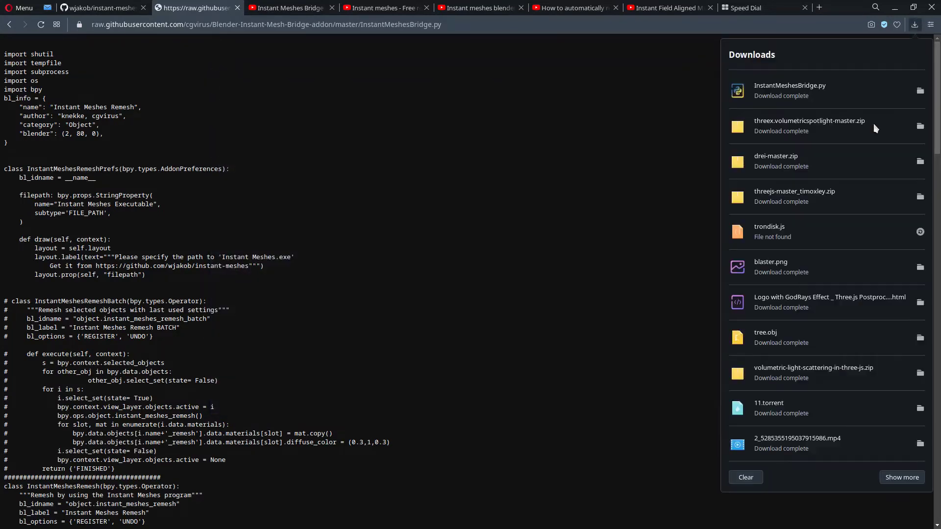
# - Show the downloaded InstantMeshesBridge.py in its folder and copy the _DWN folder's path
pyautogui.click(920, 92)
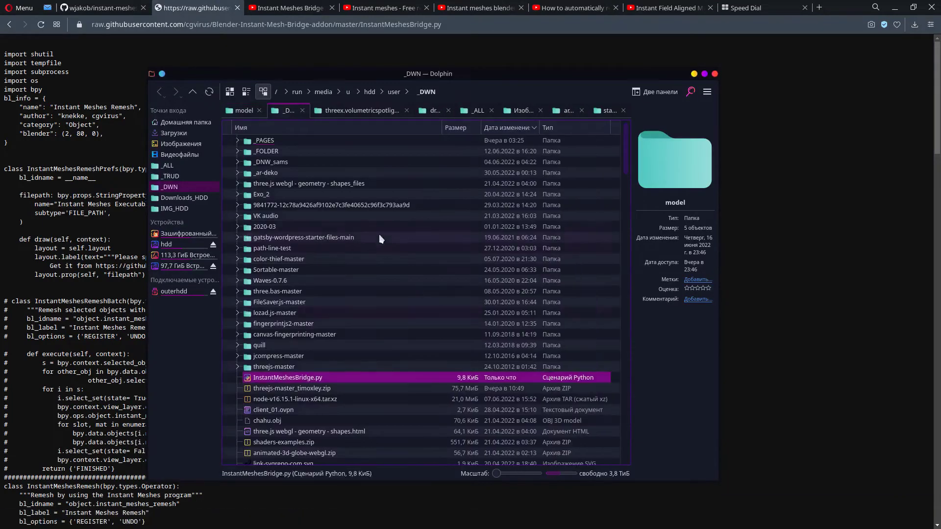
pyautogui.rightClick(428, 92)
pyautogui.click(436, 98)
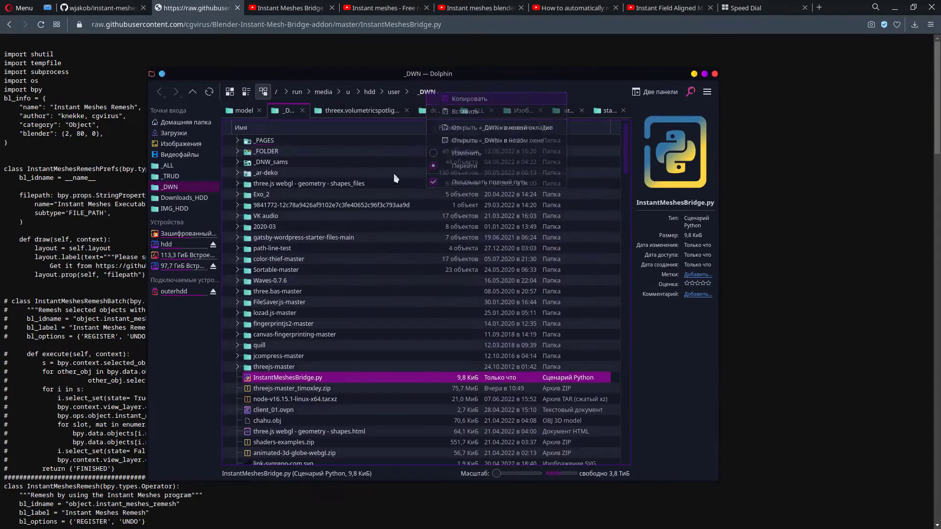
# - Switch to Blender, open the add-on preferences and bring up the file browser for installing an add-on
pyautogui.moveTo(140, 523)
pyautogui.click(278, 520)
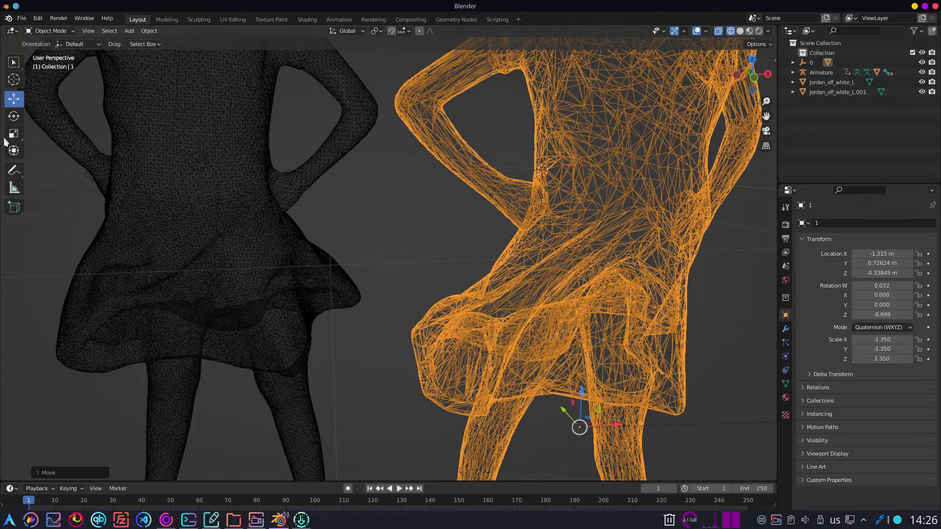
pyautogui.click(20, 18)
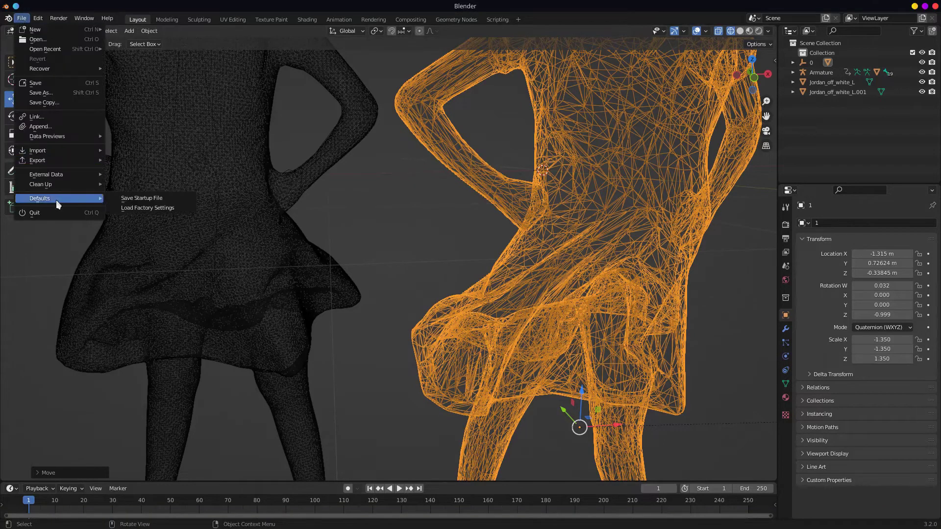
pyautogui.moveTo(37, 19)
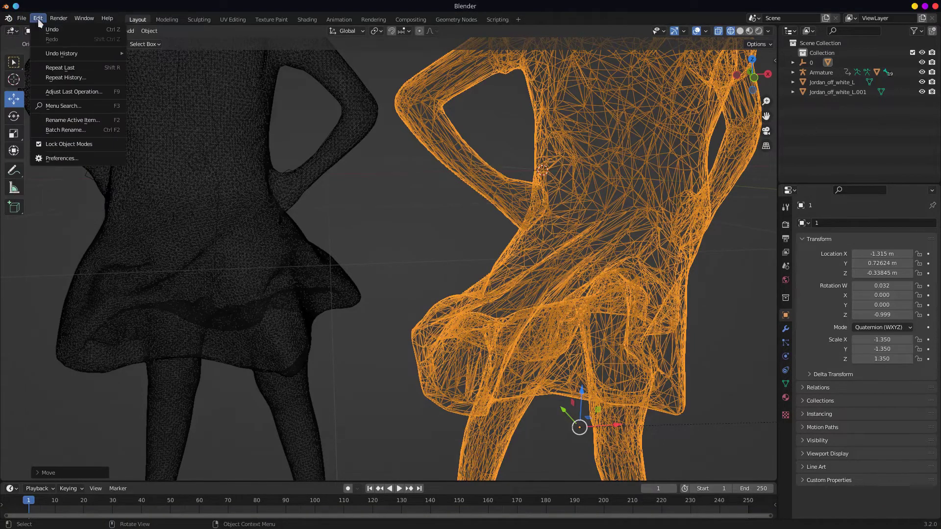
pyautogui.click(70, 163)
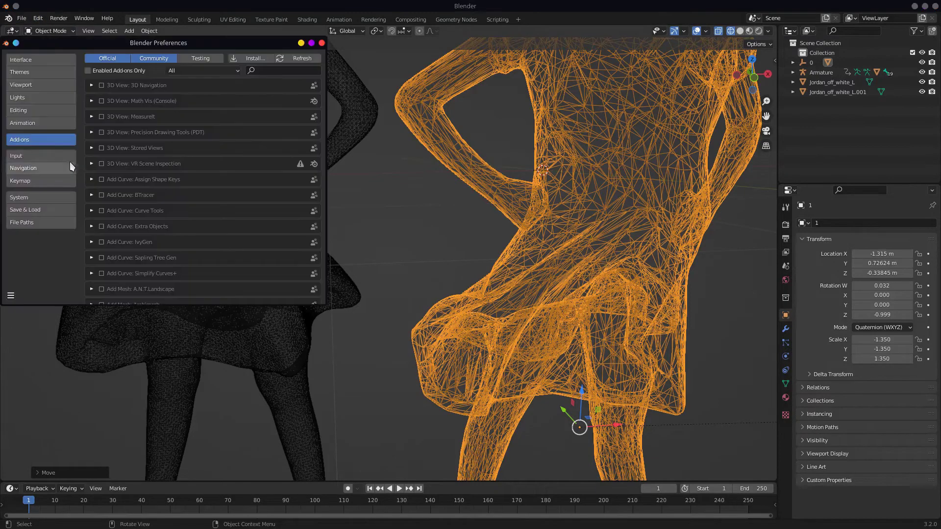
pyautogui.moveTo(244, 47); pyautogui.dragTo(378, 125)
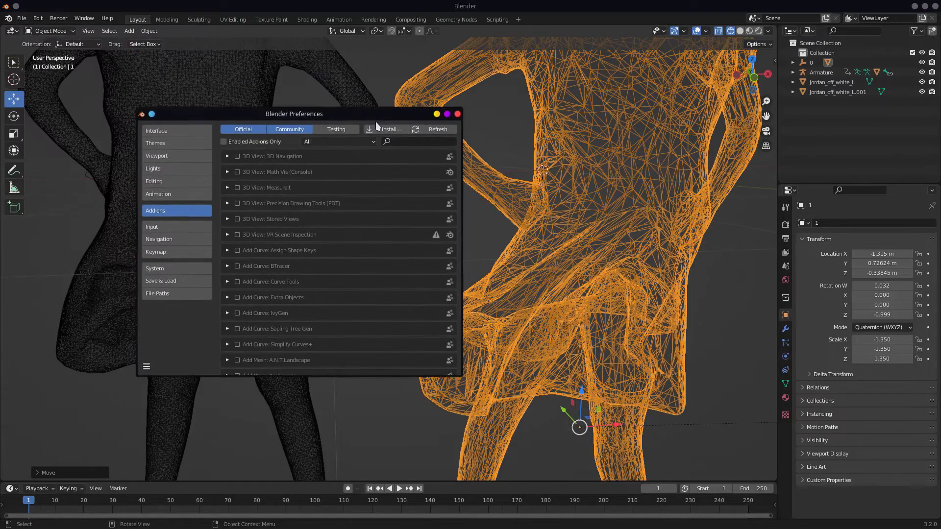
pyautogui.click(374, 130)
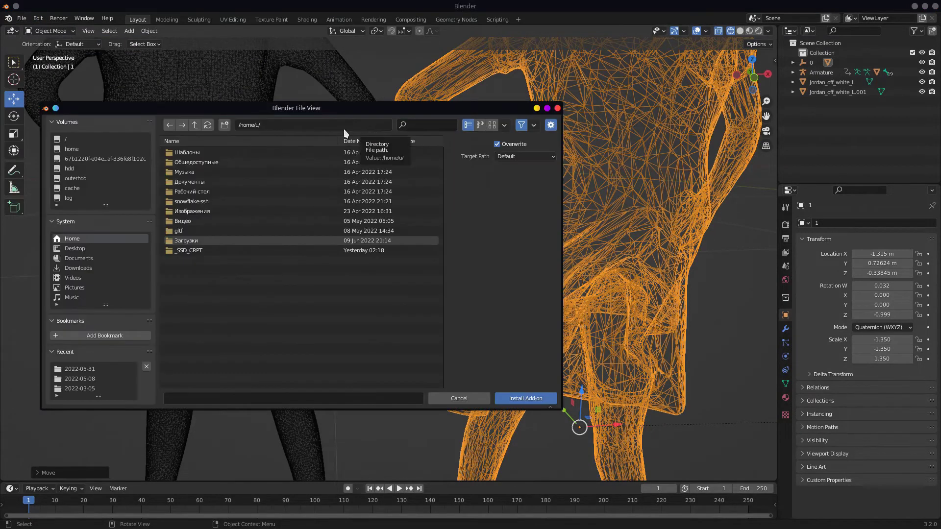
# - Go to /run/media/u/hdd/user/_DWN/ in the add-on file browser and compare its listing with the folder in the file manager
pyautogui.click(317, 124)
pyautogui.press('Return')
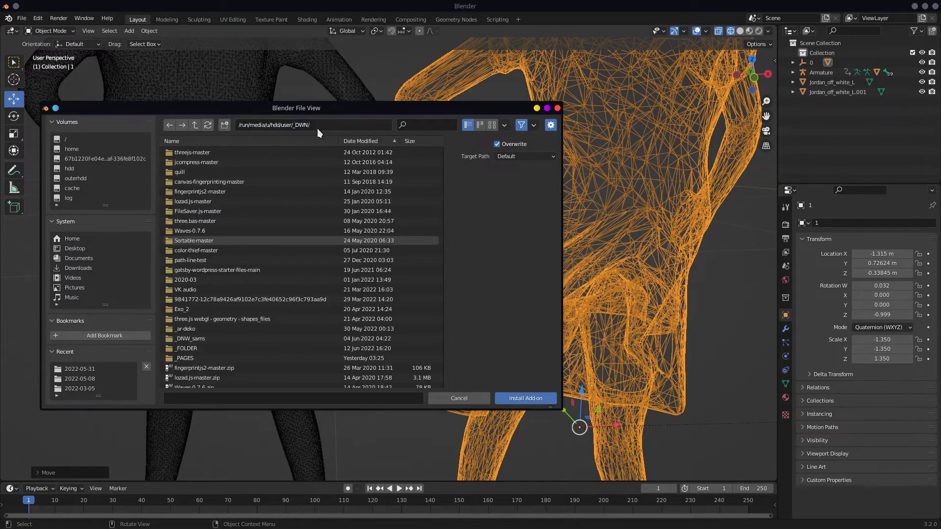
pyautogui.scroll(-3, 244, 345)
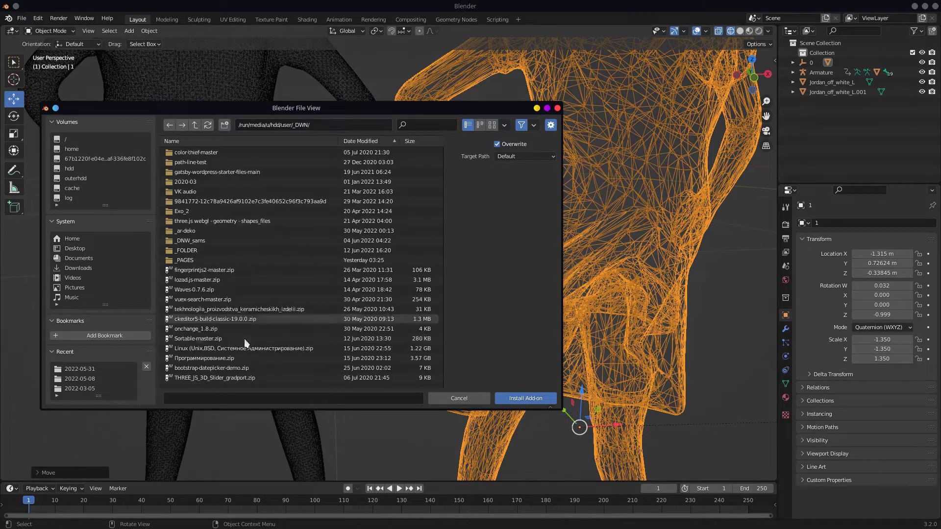
pyautogui.scroll(-3, 248, 322)
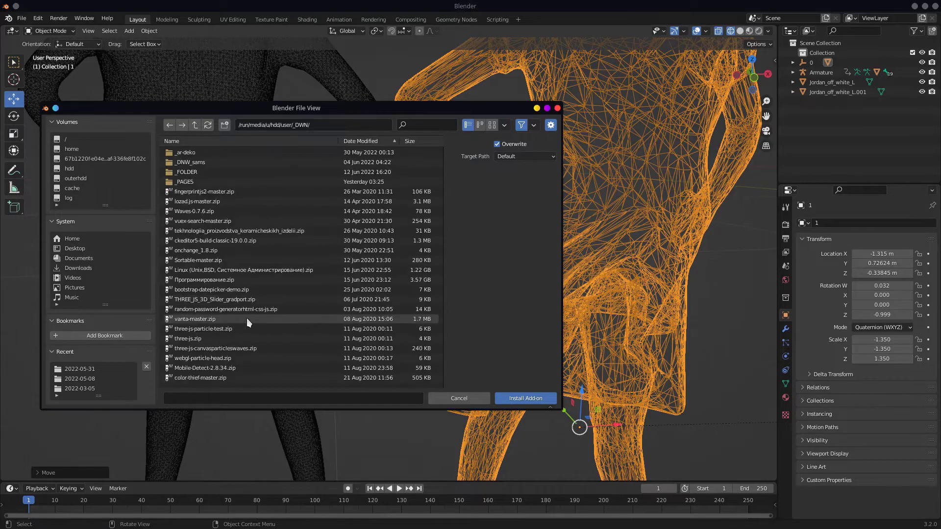
pyautogui.scroll(1, 251, 209)
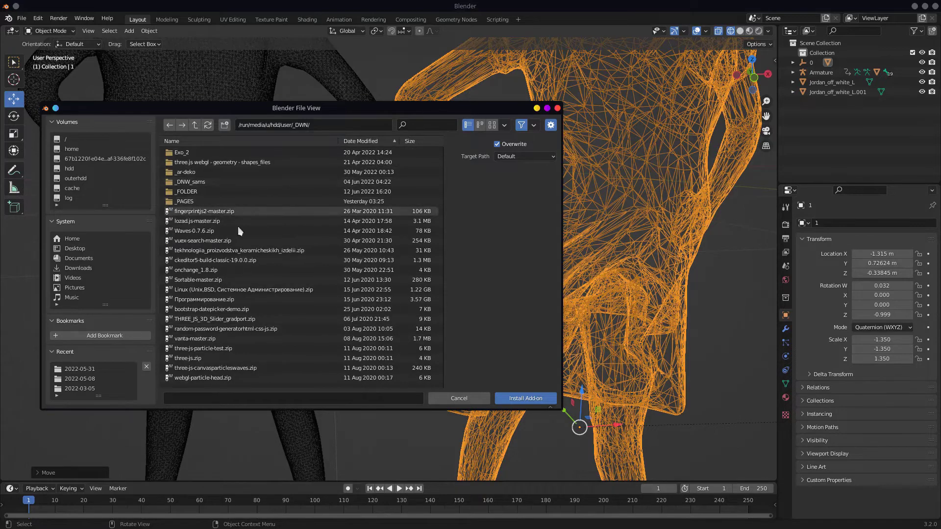
pyautogui.click(234, 519)
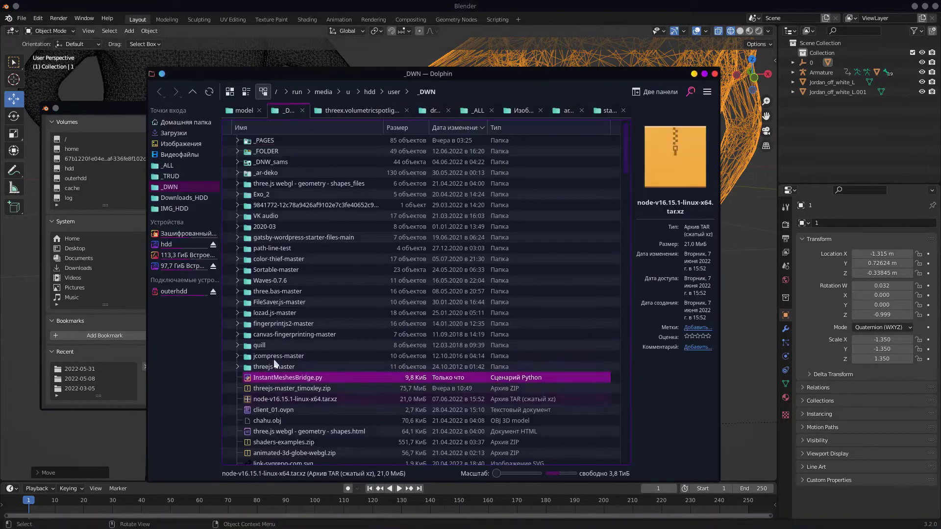
pyautogui.click(102, 314)
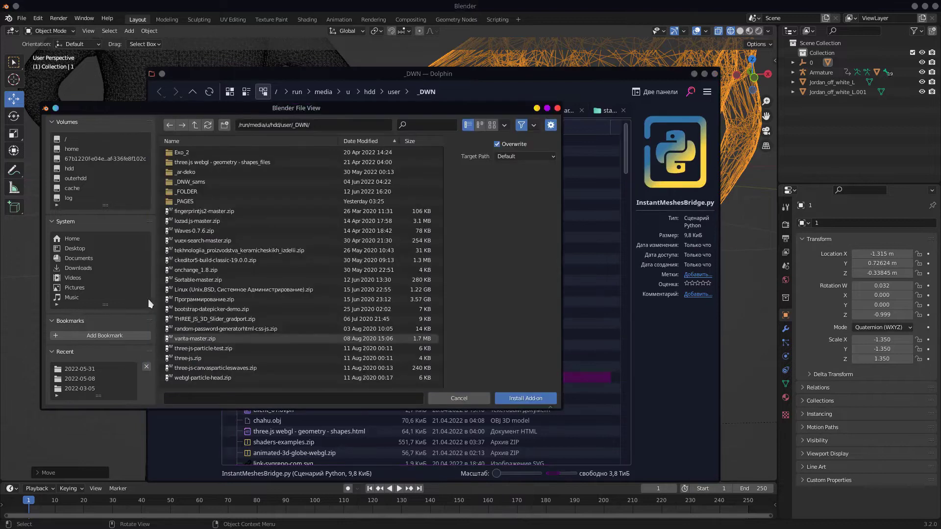
# - Sort the files by name, install InstantMeshesBridge.py, then enable the Instant Meshes Remesh add-on and expand its details
pyautogui.click(222, 141)
pyautogui.scroll(-3, 219, 287)
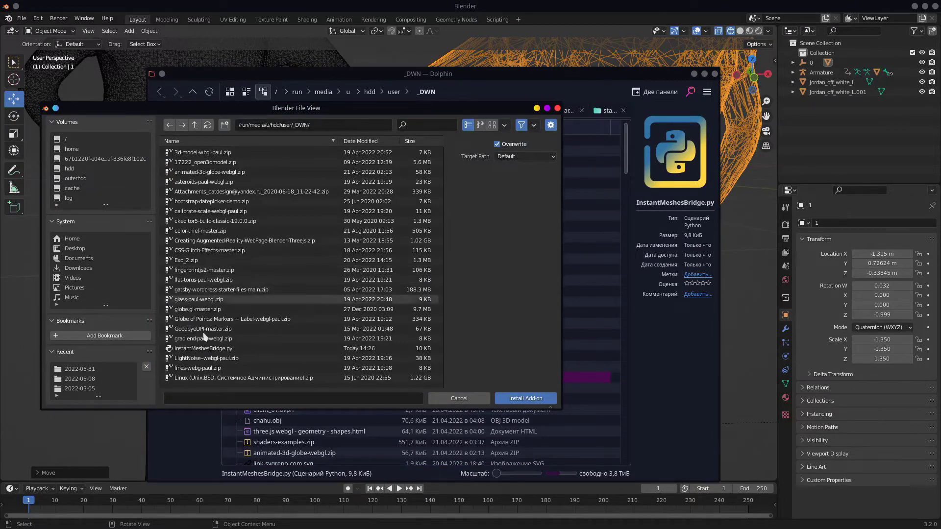
pyautogui.click(206, 349)
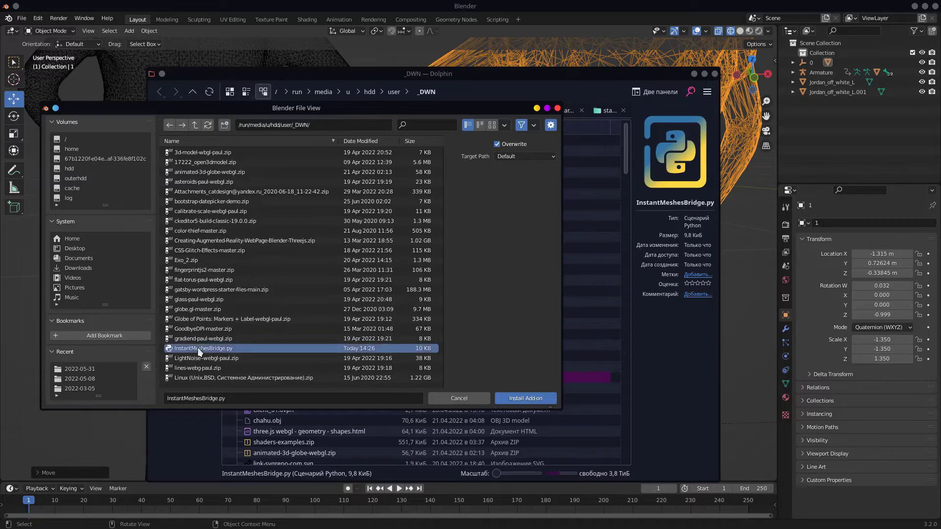
pyautogui.click(519, 398)
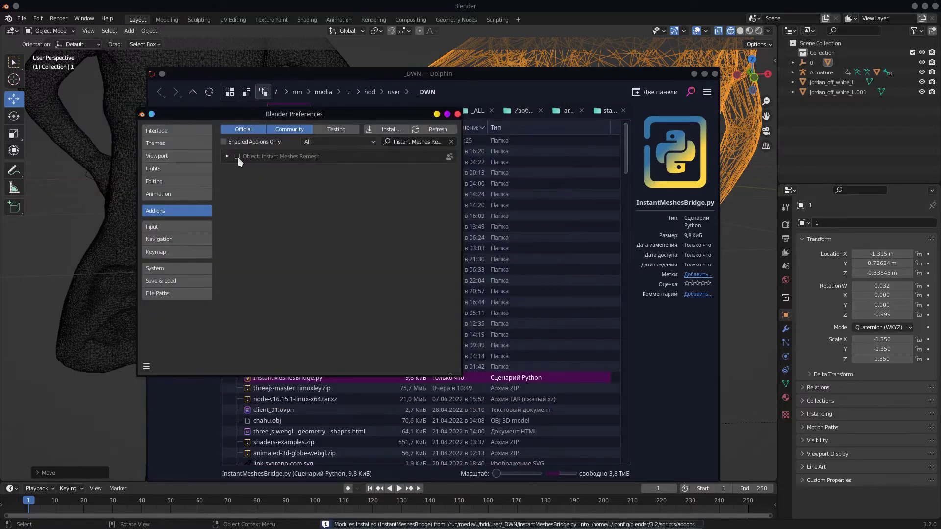
pyautogui.click(237, 157)
pyautogui.click(228, 158)
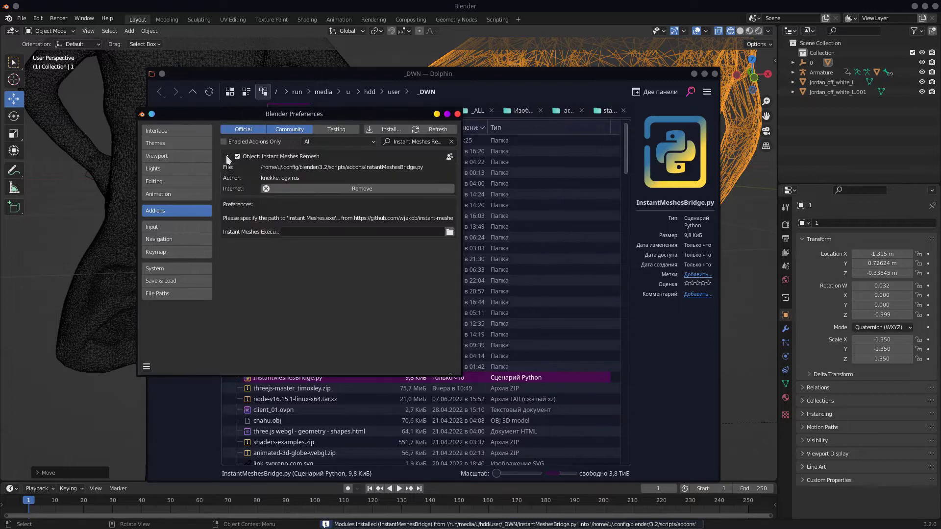
# - Copy the executable path /usr/bin/instant-meshes from the terminal output for the add-on's Instant Meshes Executable setting
pyautogui.click(396, 231)
pyautogui.moveTo(179, 524)
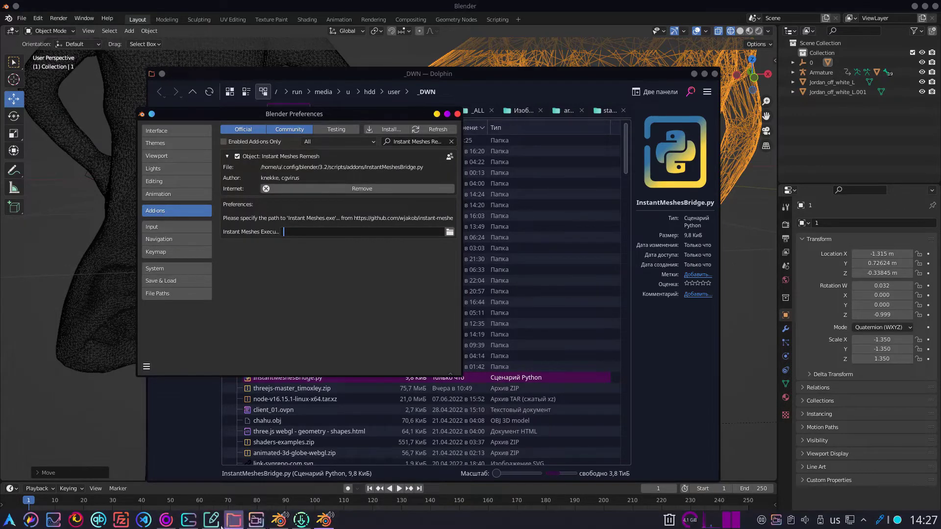
pyautogui.click(189, 520)
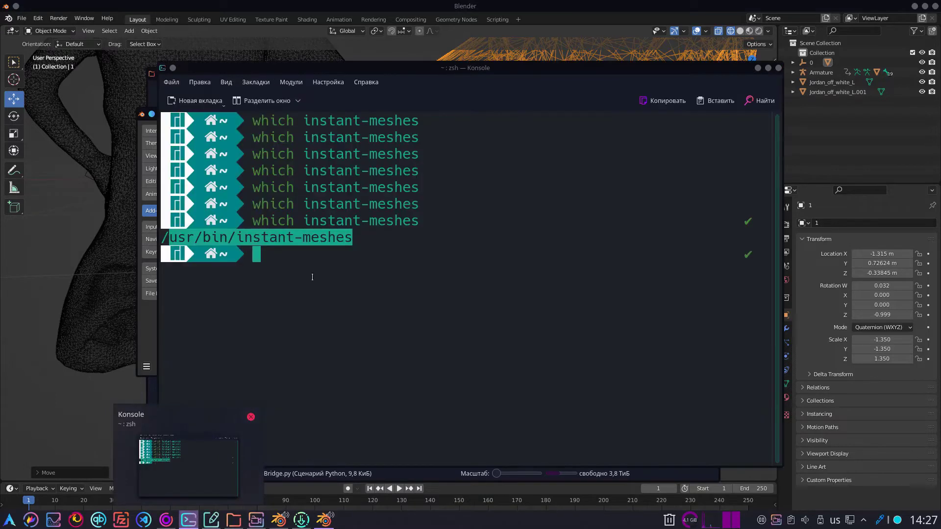
pyautogui.rightClick(307, 240)
pyautogui.click(343, 241)
pyautogui.click(333, 239)
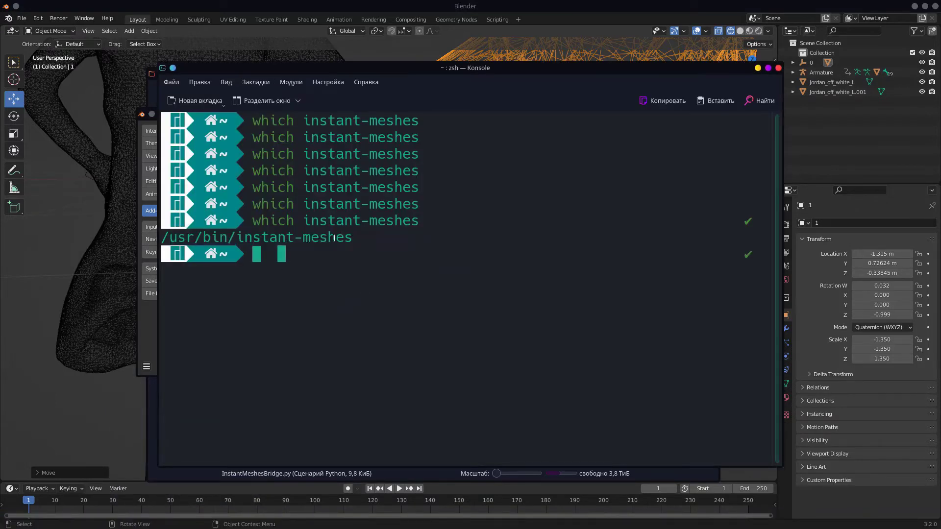
pyautogui.moveTo(351, 238); pyautogui.dragTo(164, 240)
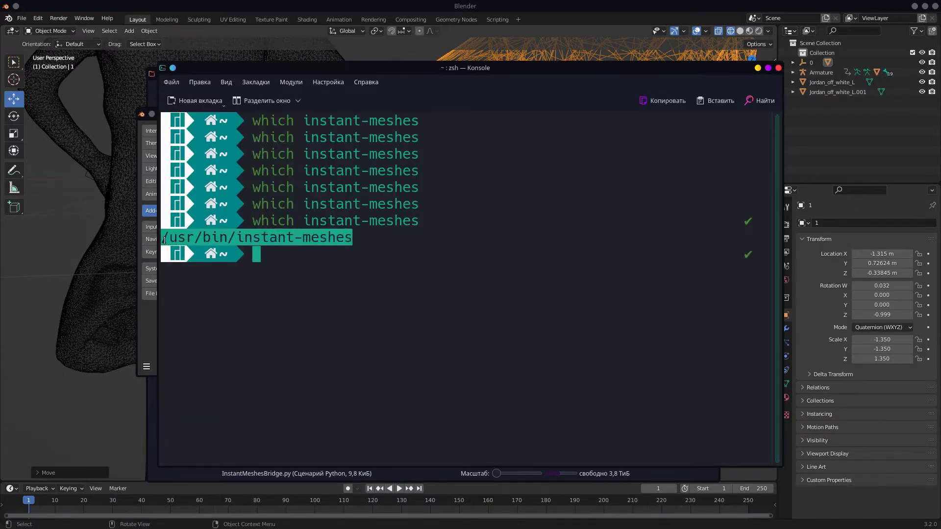
# - Return to Blender's preferences and set the Instant Meshes Executable path to /usr/bin/instant-meshes
pyautogui.click(106, 236)
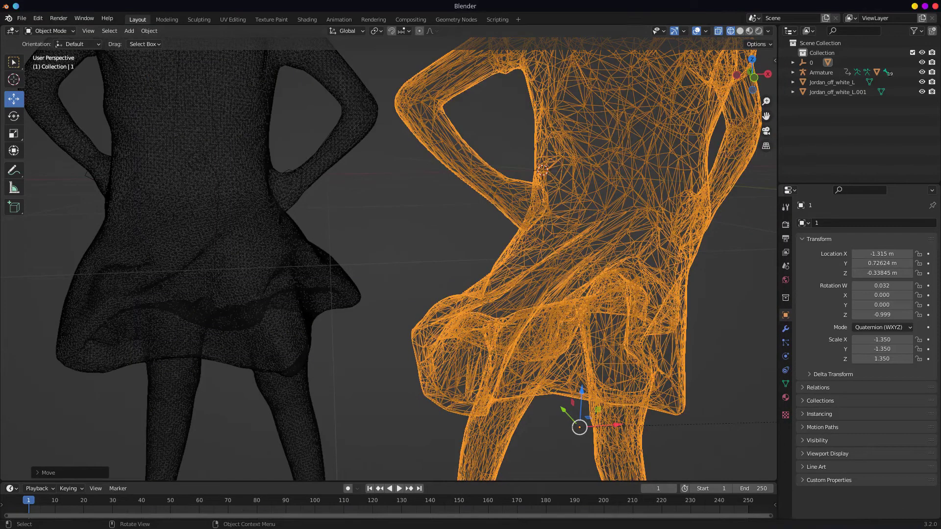
pyautogui.moveTo(167, 524)
pyautogui.click(323, 521)
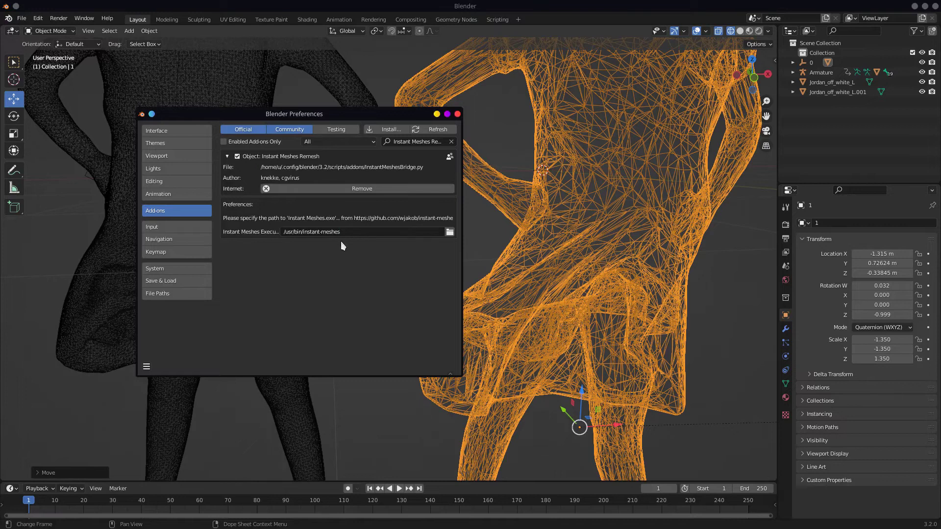
pyautogui.moveTo(354, 116); pyautogui.dragTo(335, 124)
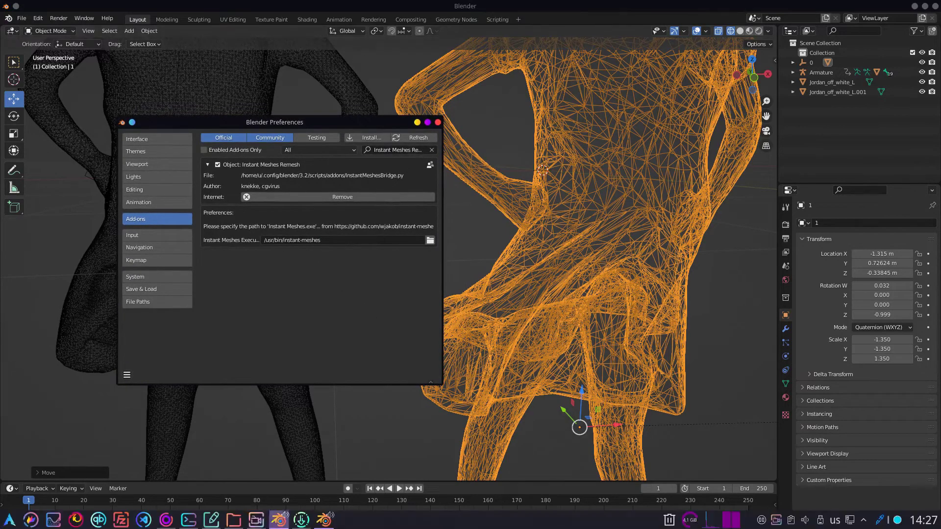
# - Review the instant-meshes-git package and the wjakob/instant-meshes and Blender-Instant-Mesh-Bridge-addon repositories, and return to Blender
pyautogui.click(305, 521)
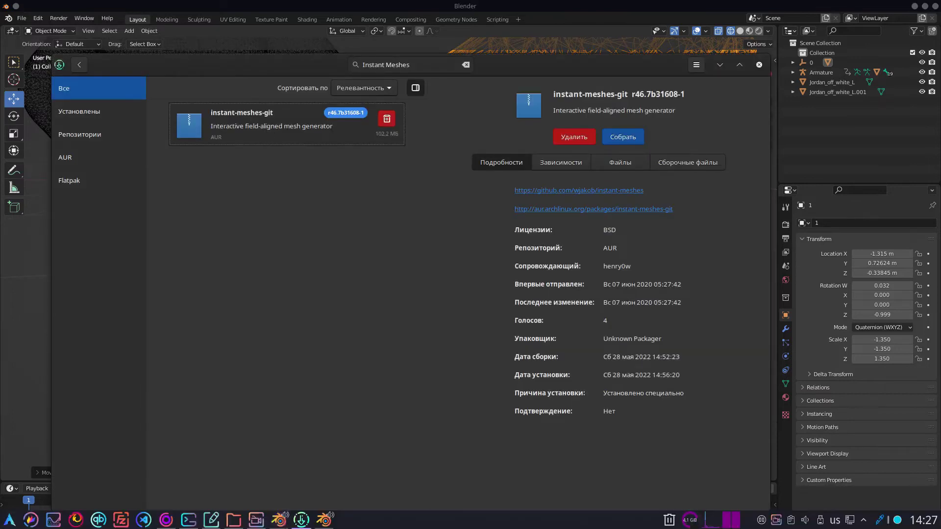
pyautogui.click(167, 520)
pyautogui.click(108, 7)
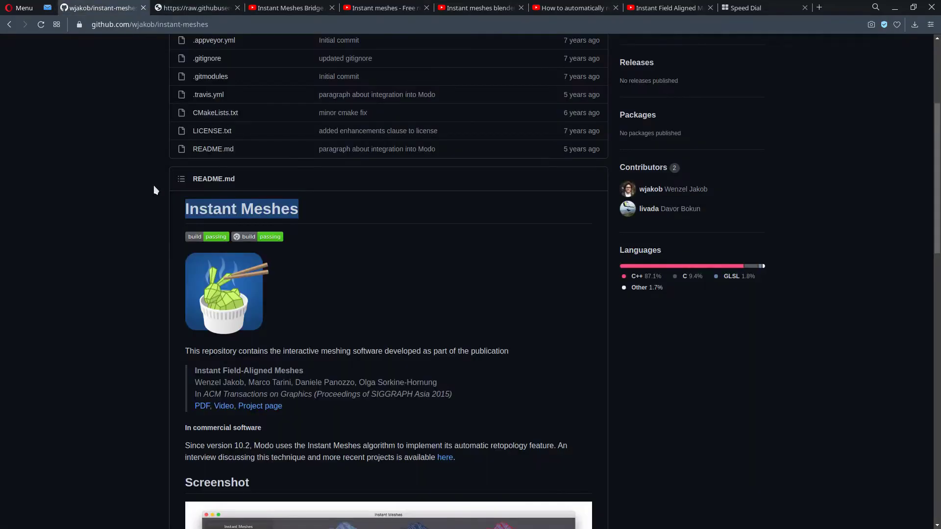
pyautogui.scroll(-10, 154, 190)
pyautogui.hotkey('ctrl', 'Tab')
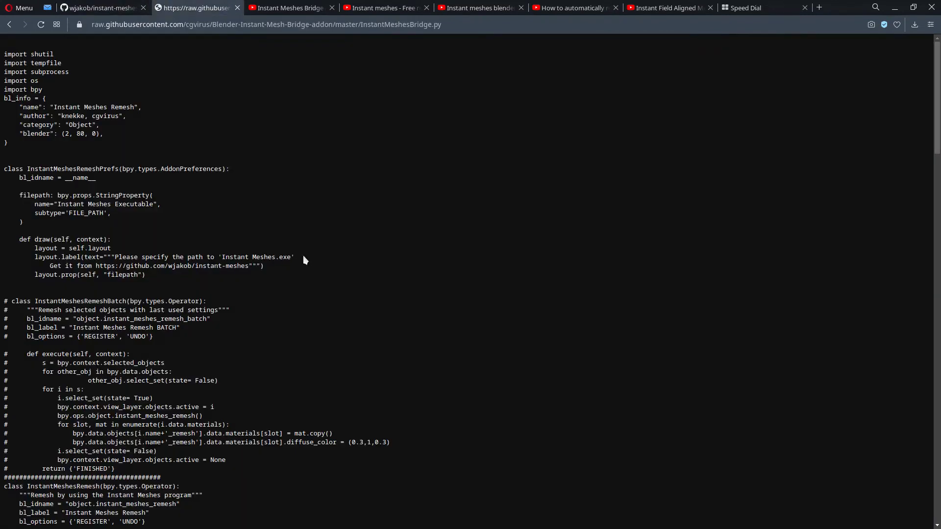
pyautogui.hotkey('alt', 'Left')
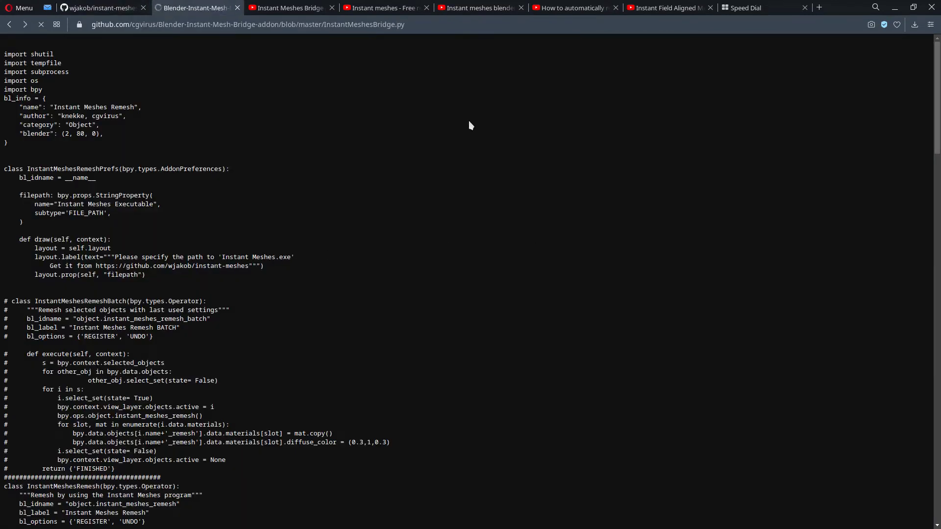
pyautogui.hotkey('alt', 'Left')
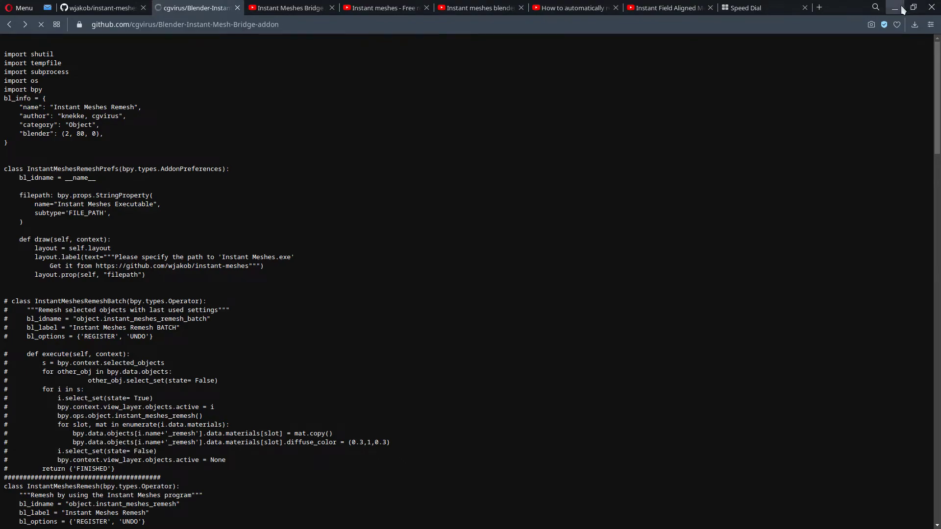
pyautogui.click(895, 8)
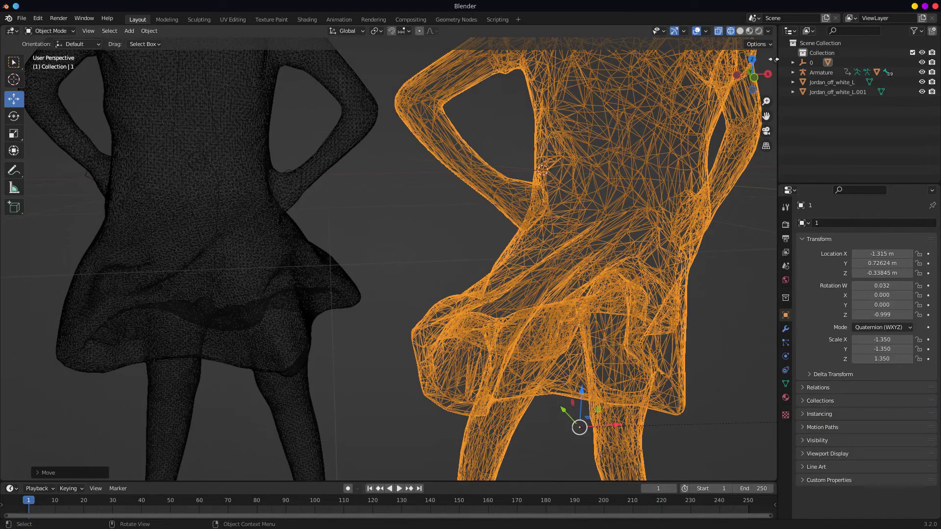
# - Run Instant Meshes Remesh on the body mesh and expand the operation's settings
pyautogui.click(109, 31)
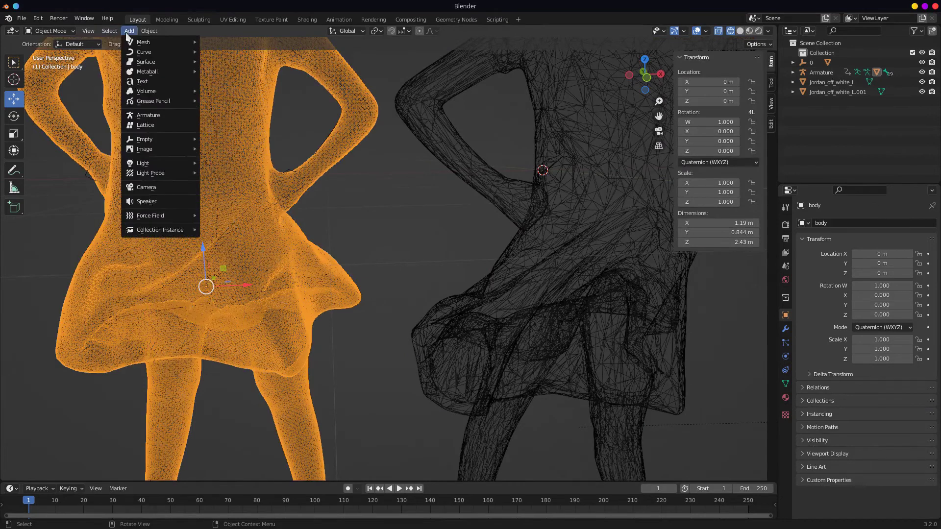
pyautogui.moveTo(150, 31)
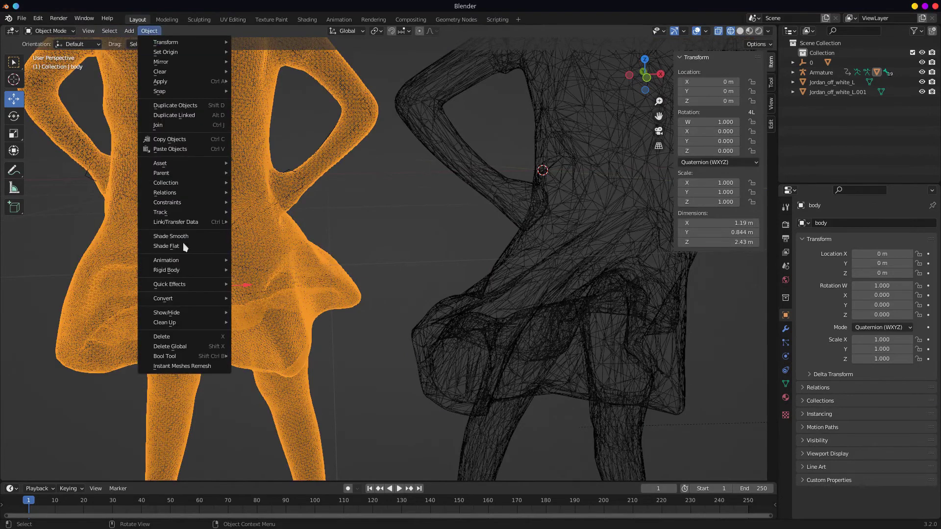
pyautogui.click(188, 367)
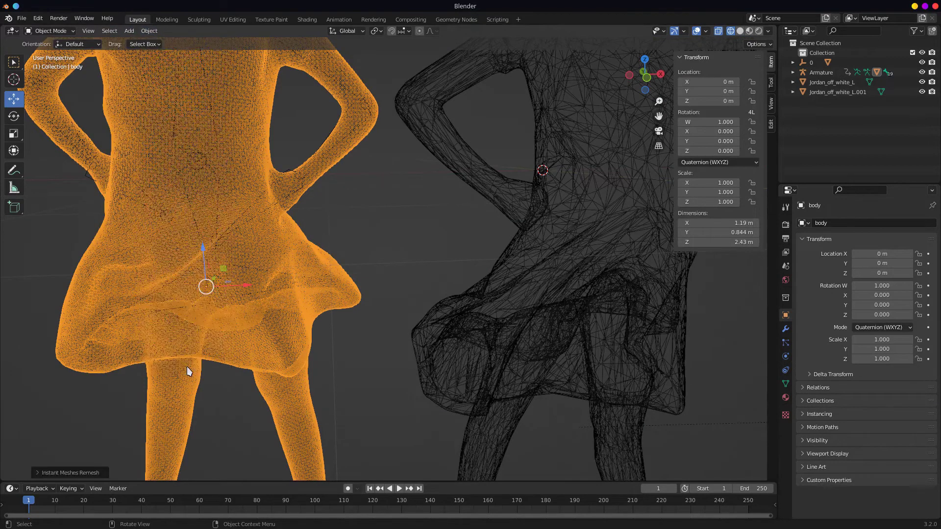
pyautogui.click(83, 474)
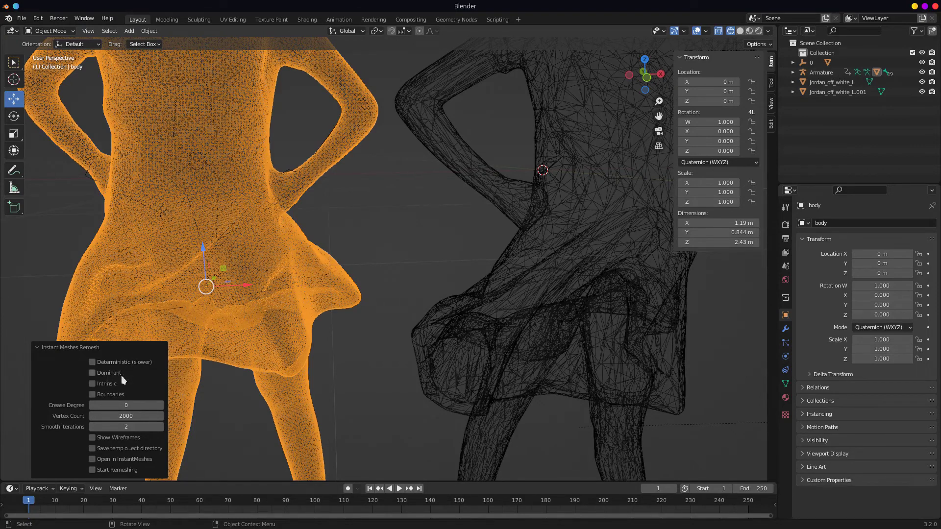
# - Set Crease Degree to 11, enable Deterministic, Dominant, Intrinsic, Boundaries and Show Wireframes, and start remeshing the body
pyautogui.click(126, 405)
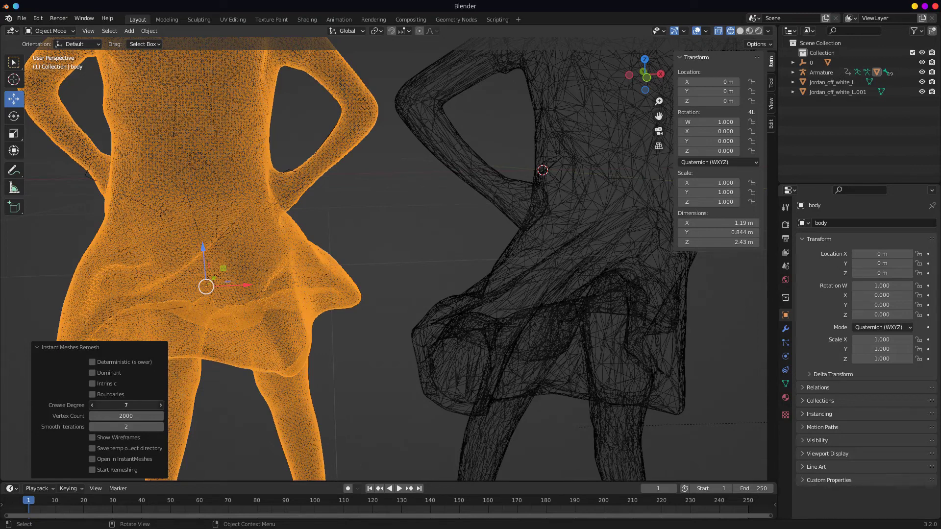
pyautogui.moveTo(126, 405); pyautogui.dragTo(147, 405)
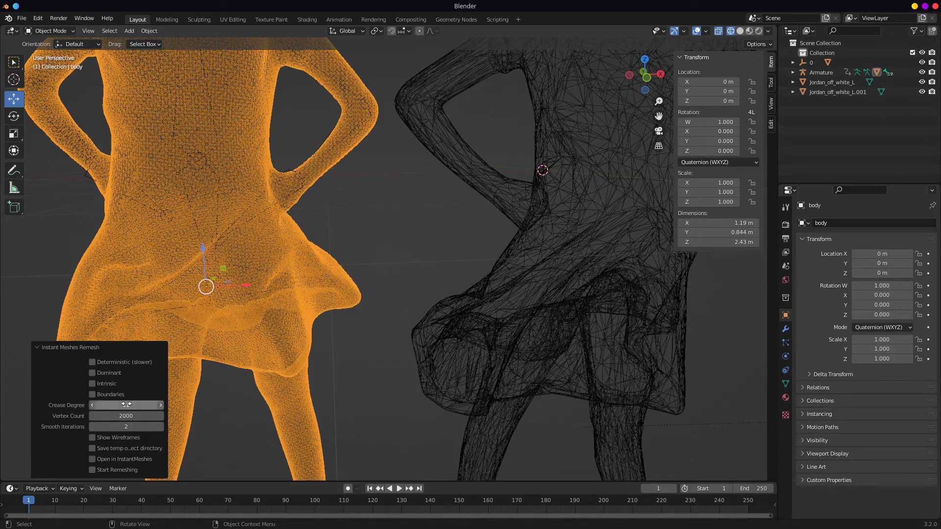
pyautogui.click(104, 363)
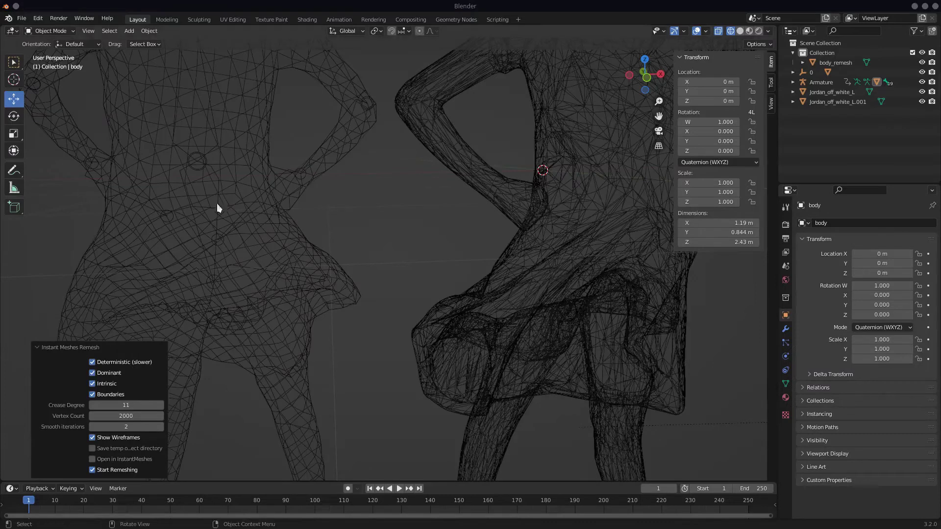
# - Turn Start Remeshing off and on again to rerun the body remesh, and inspect the remeshed torso's wireframe up close
pyautogui.click(101, 470)
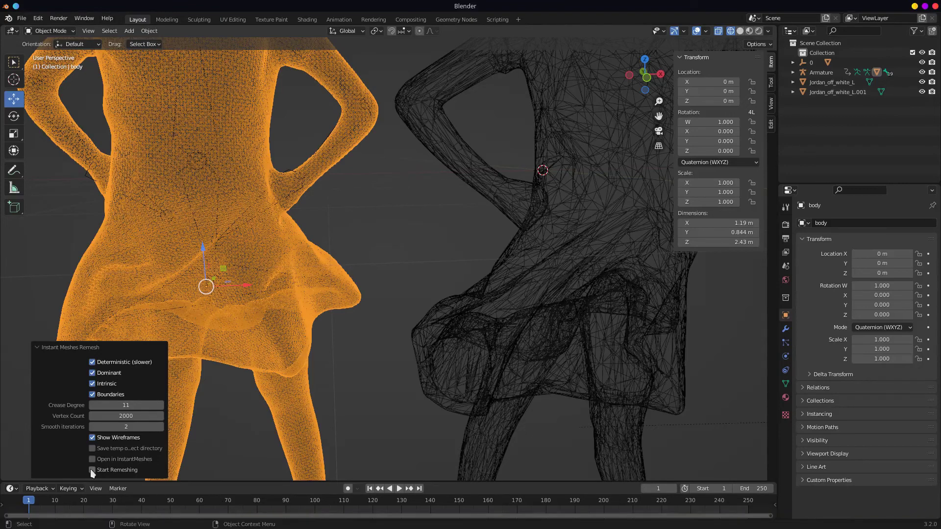
pyautogui.click(91, 469)
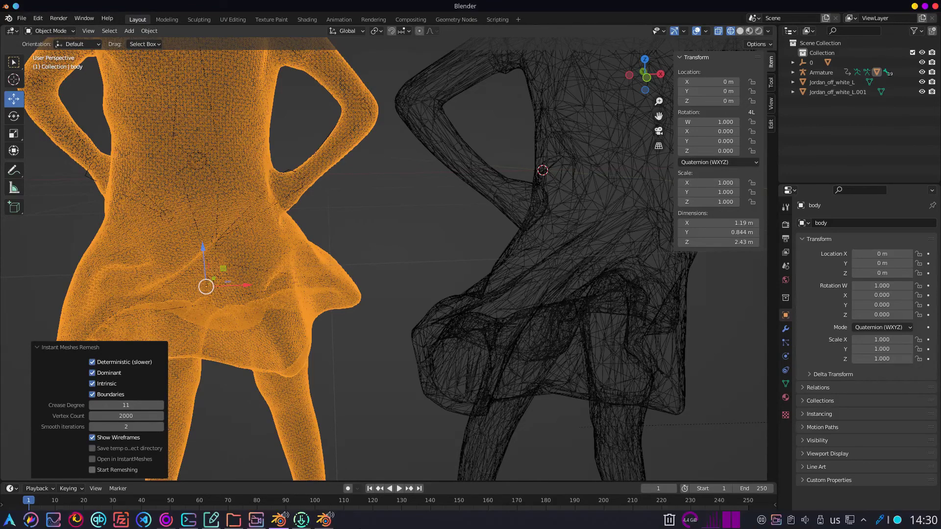
pyautogui.scroll(-10, 201, 235)
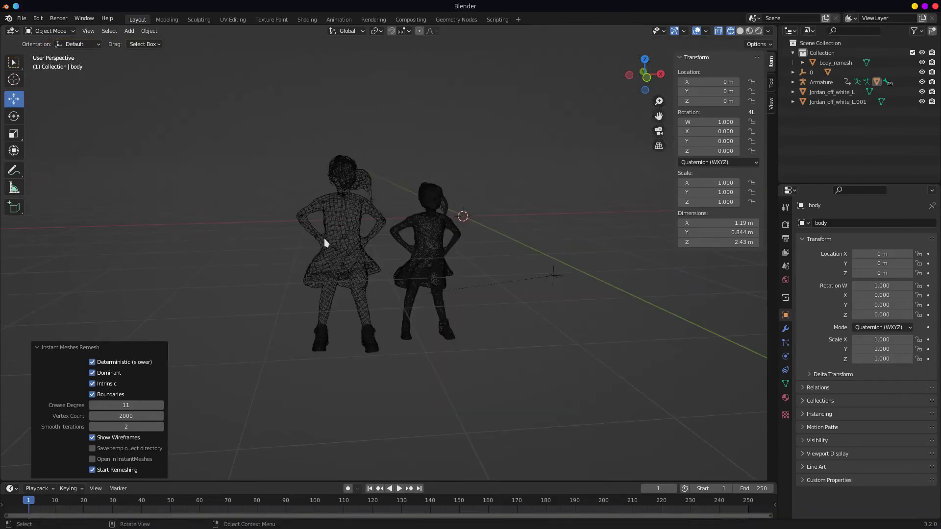
pyautogui.moveTo(326, 242); pyautogui.dragTo(333, 261, button='middle')
pyautogui.scroll(10, 353, 358)
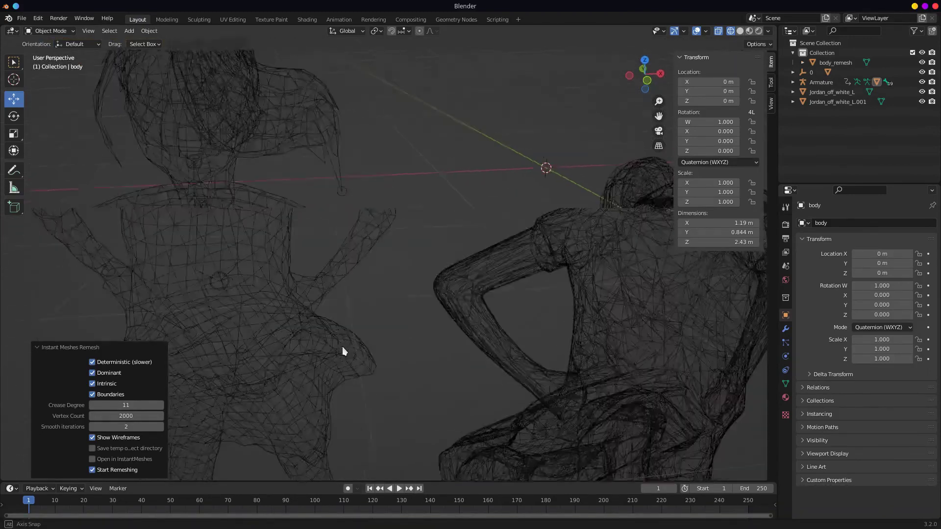
pyautogui.scroll(1, 354, 343)
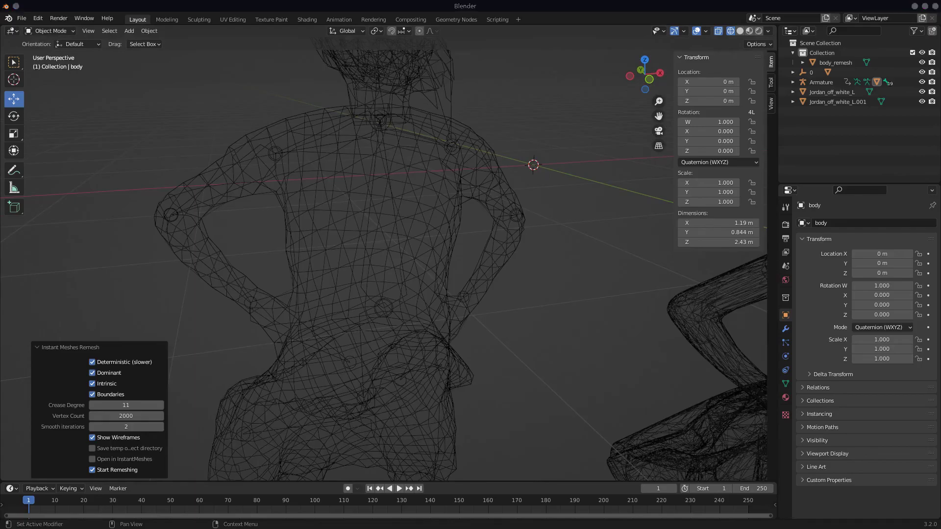